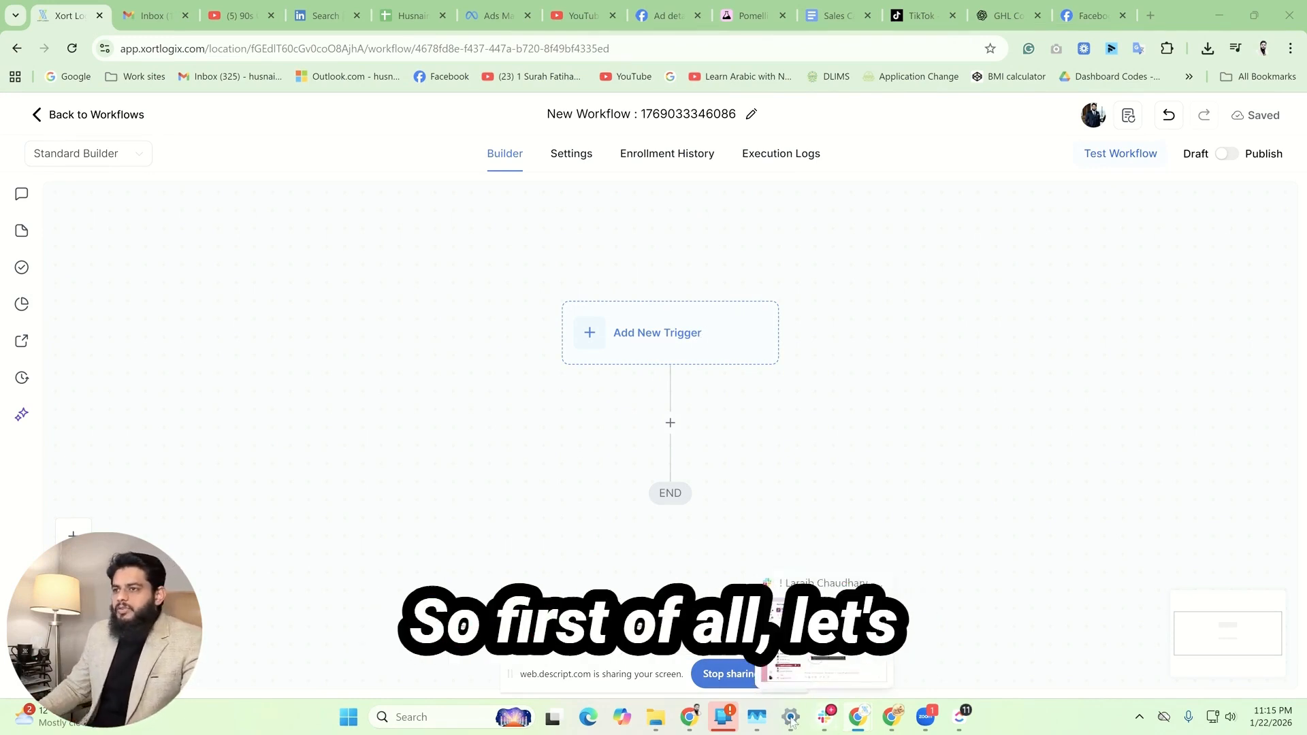
Step: Rename the new workflow as "Facebook Comment to DM"
{"action": "left_click", "coordinate": [647, 109]}
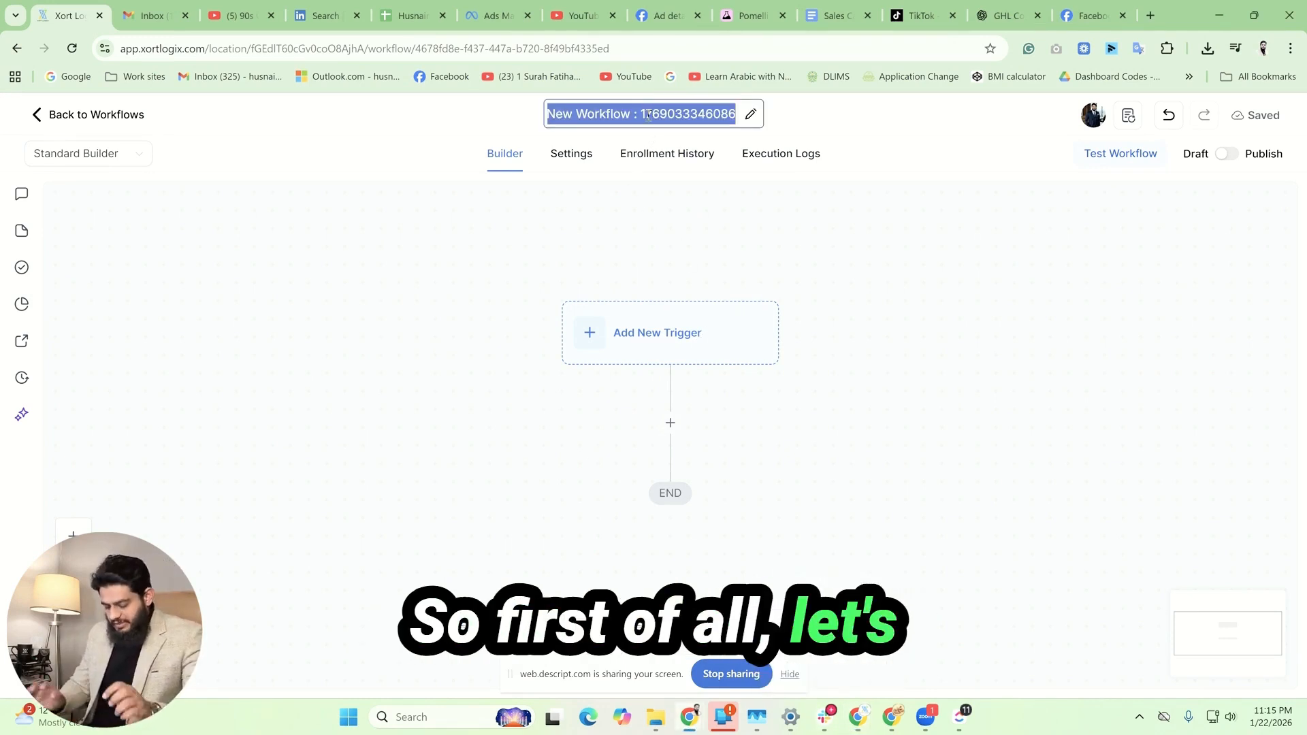
{"action": "type", "text": "Fac"}
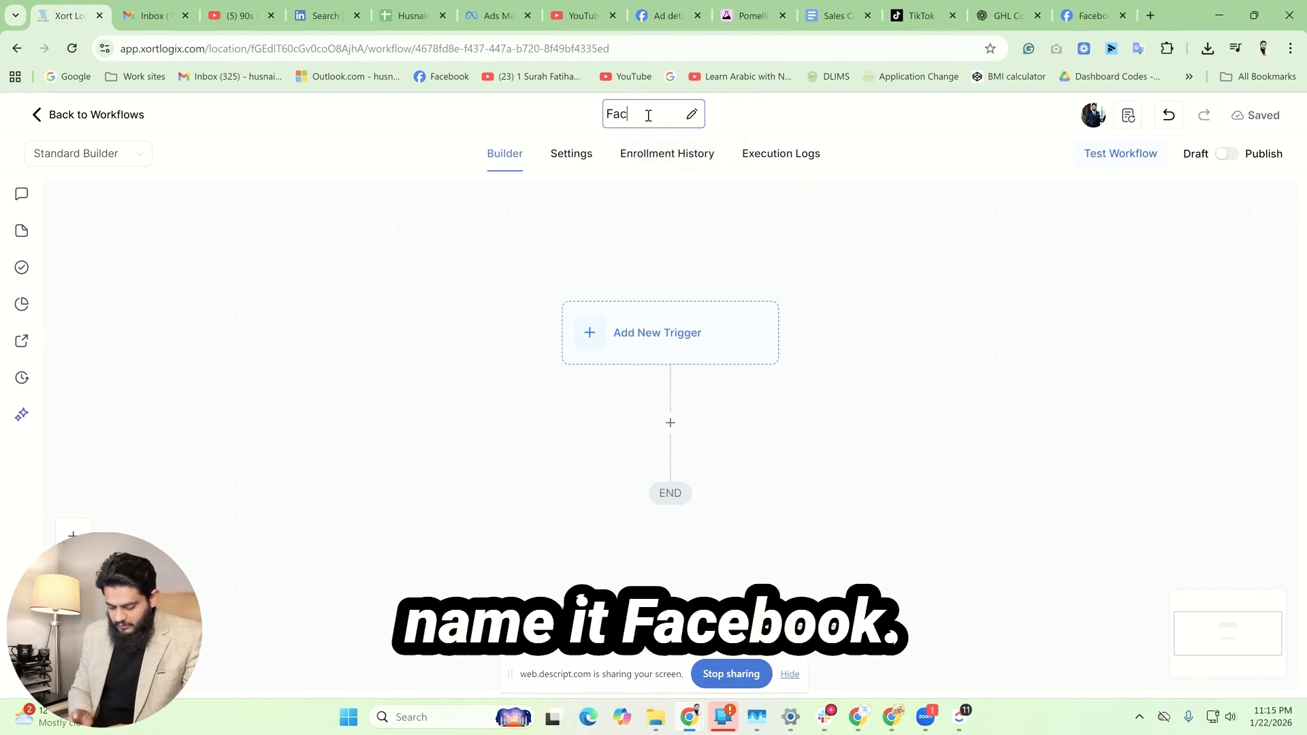
{"action": "type", "text": "ebook"}
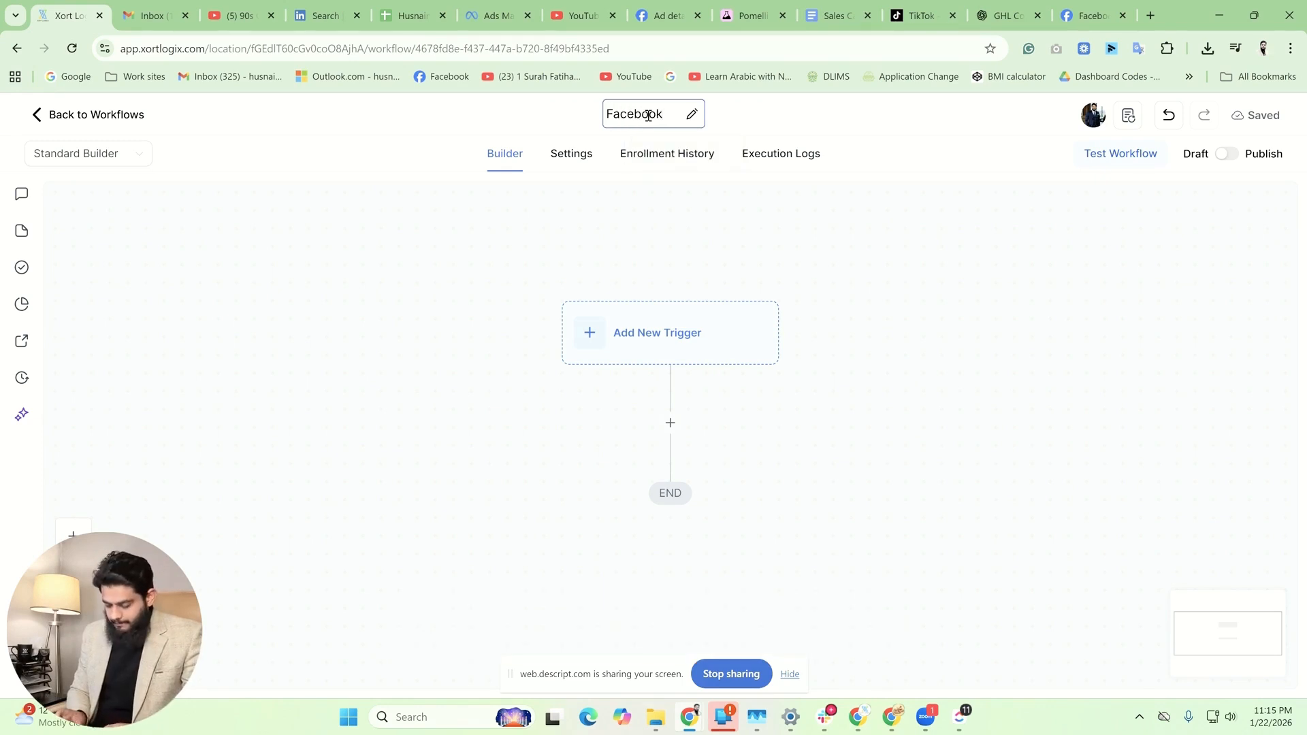
{"action": "type", "text": " Comme"}
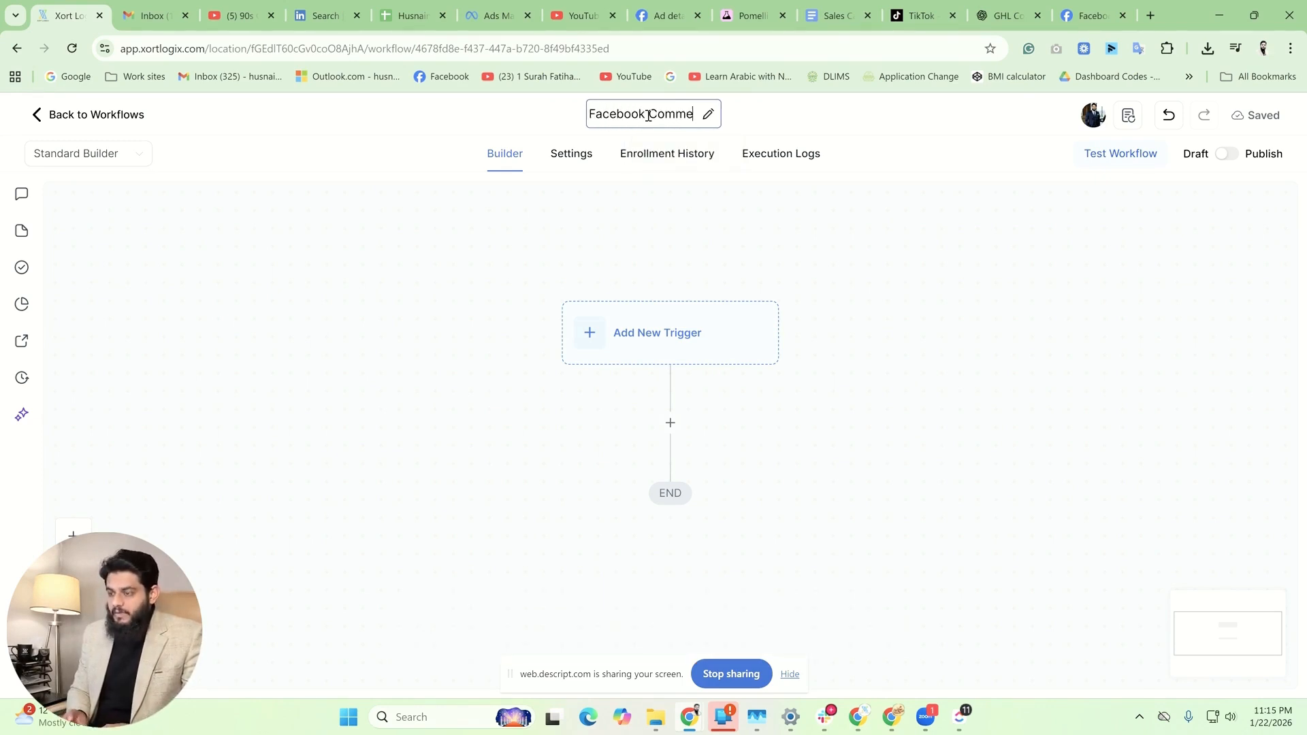
{"action": "type", "text": "nt"}
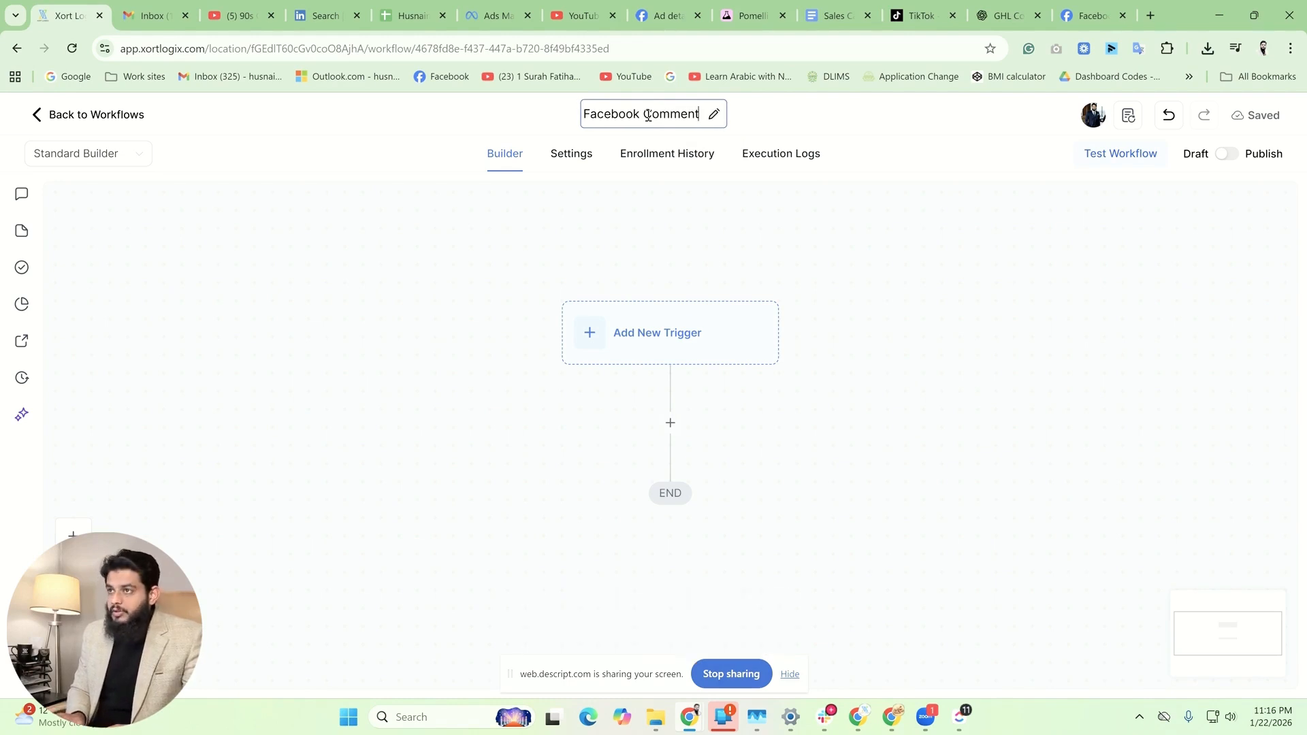
{"action": "type", "text": " to "}
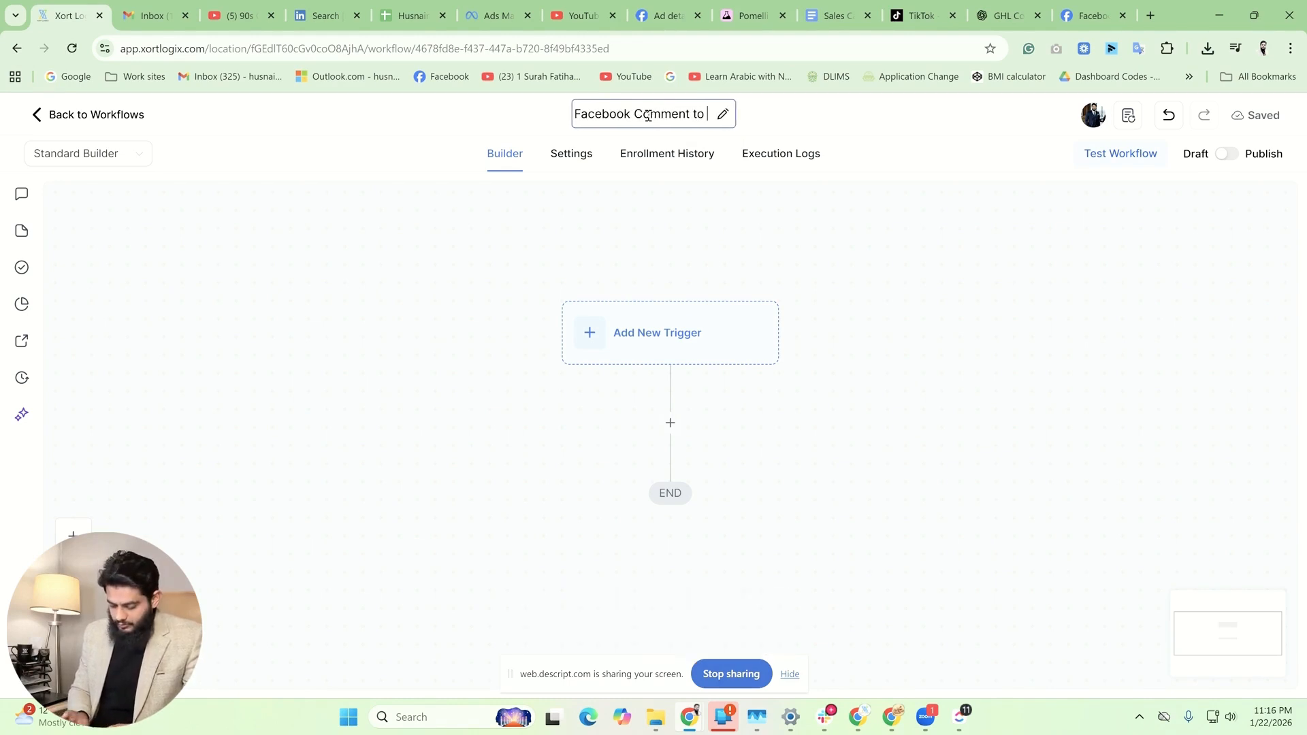
{"action": "type", "text": "DM"}
{"action": "left_click", "coordinate": [836, 301]}
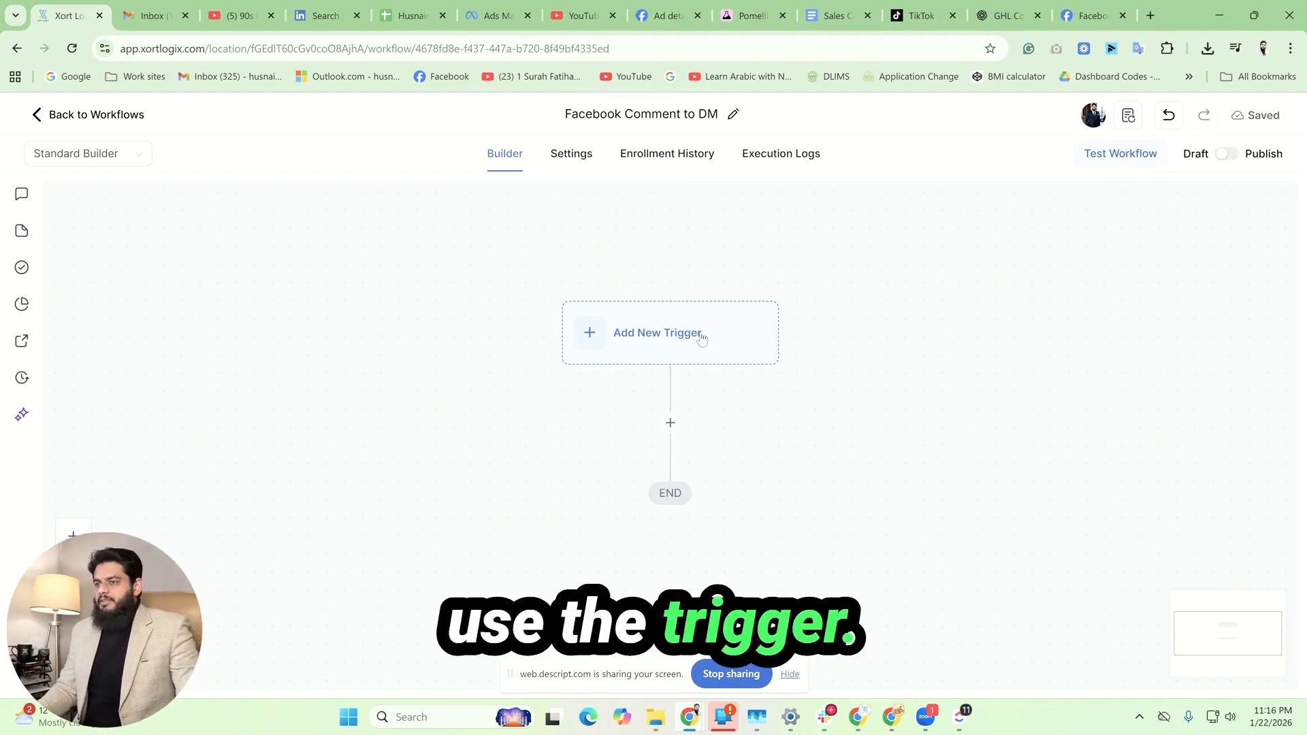
Step: Add a "Facebook - Comment(s) On A Post" trigger to the workflow
{"action": "left_click", "coordinate": [676, 329]}
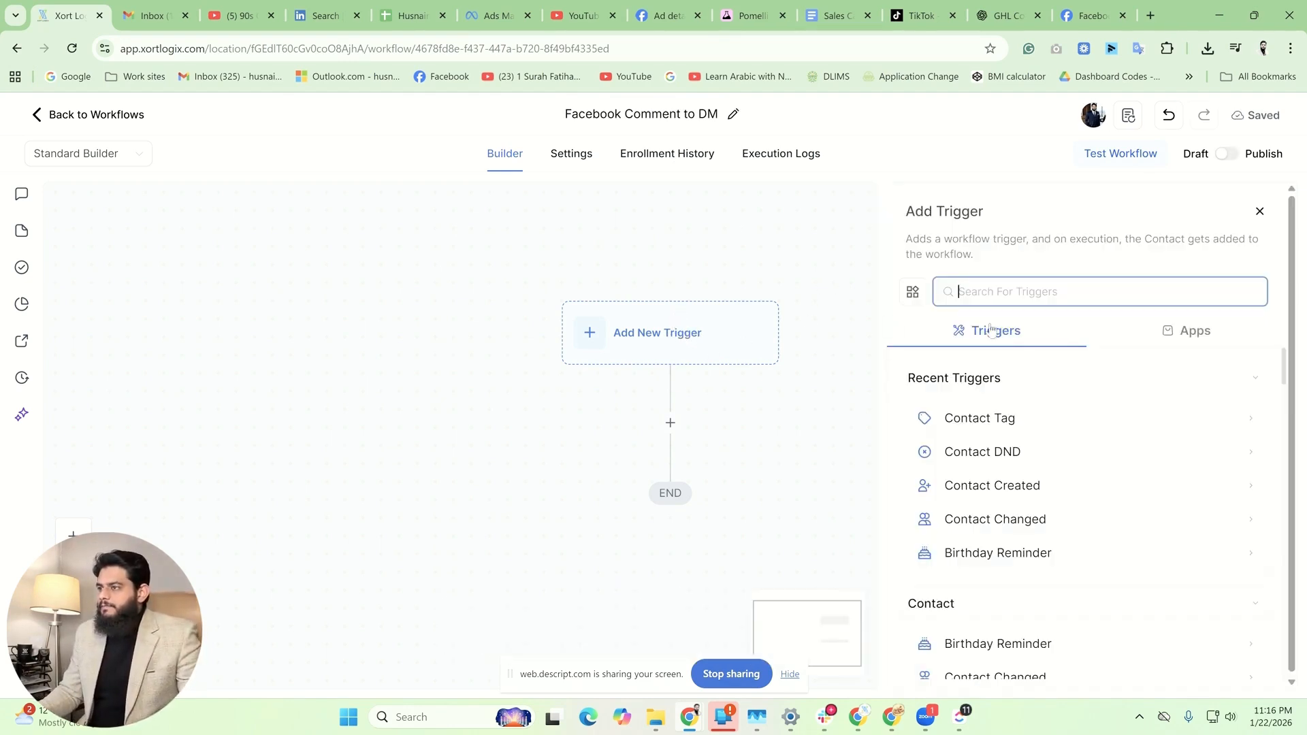
{"action": "type", "text": "face"}
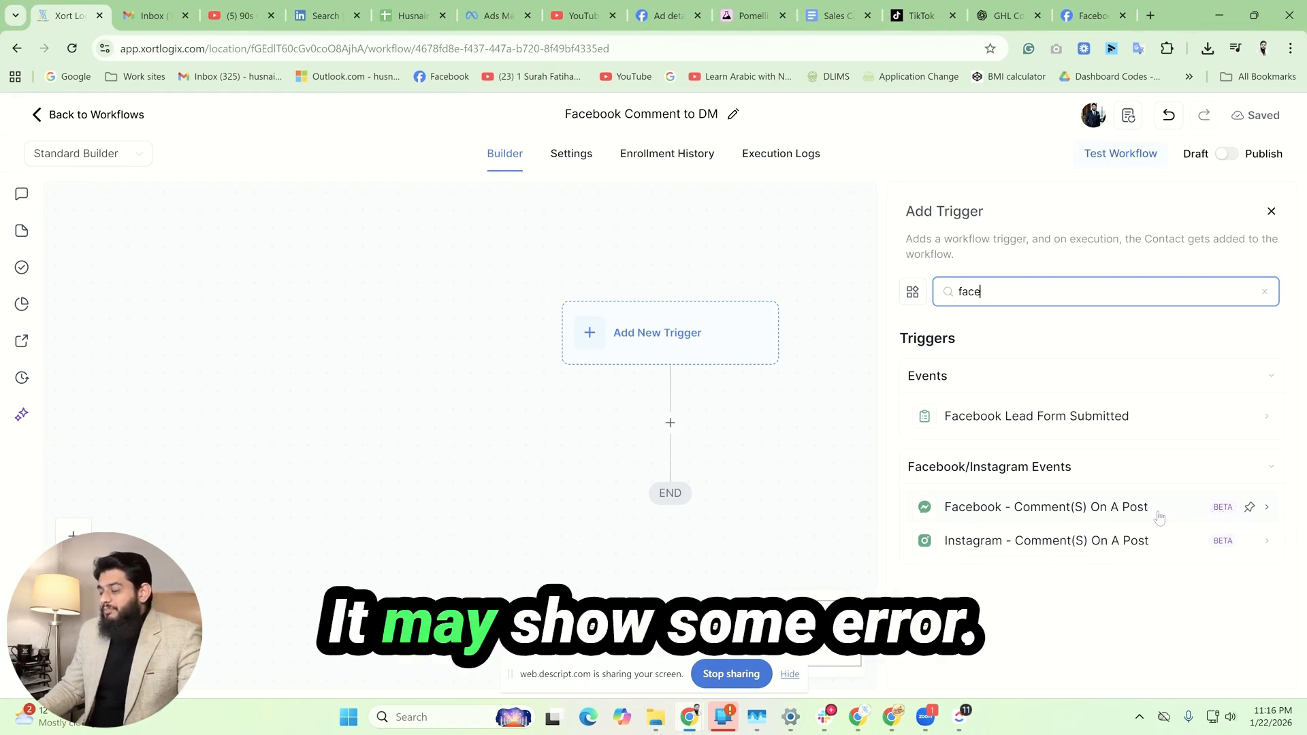
{"action": "left_click", "coordinate": [1092, 510]}
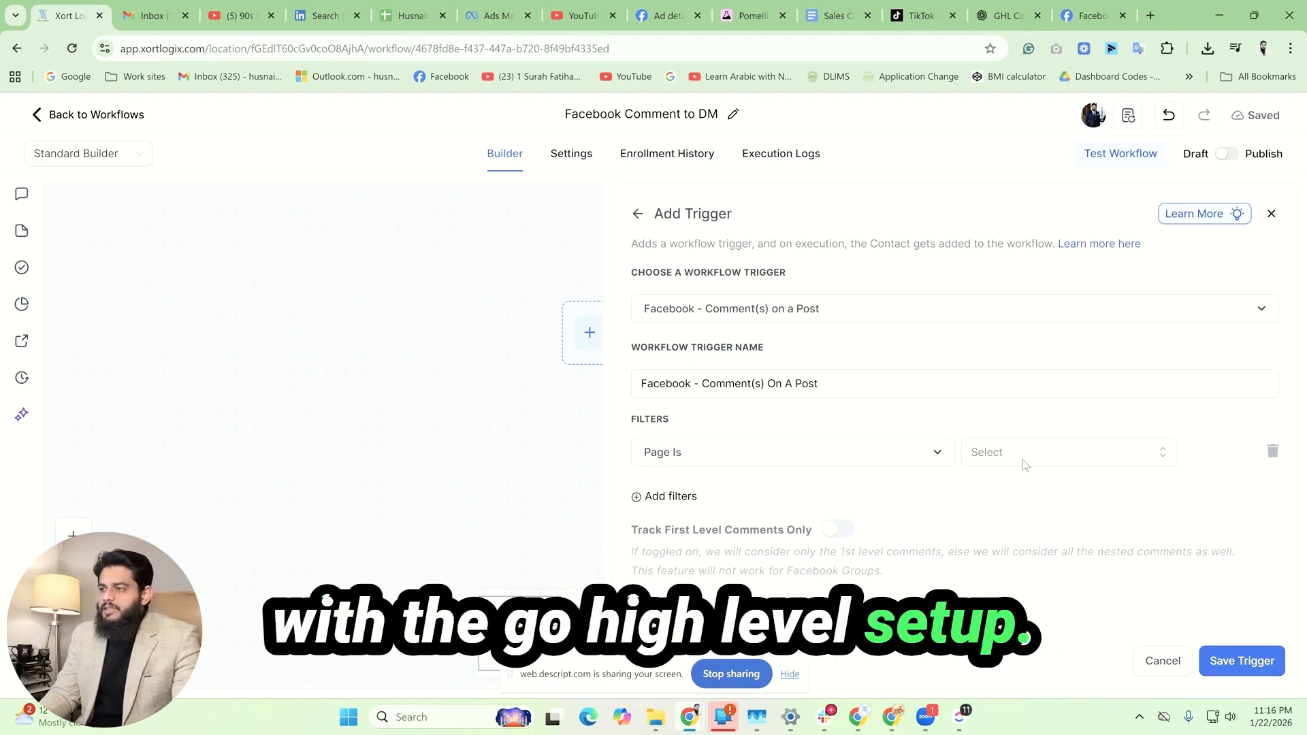
Step: Filter the Facebook trigger to the Xort Logix page, Published Post type, and the "Join Xort Logix – No Experience Needed!" post of 22-Jan-2026
{"action": "left_click", "coordinate": [1023, 459]}
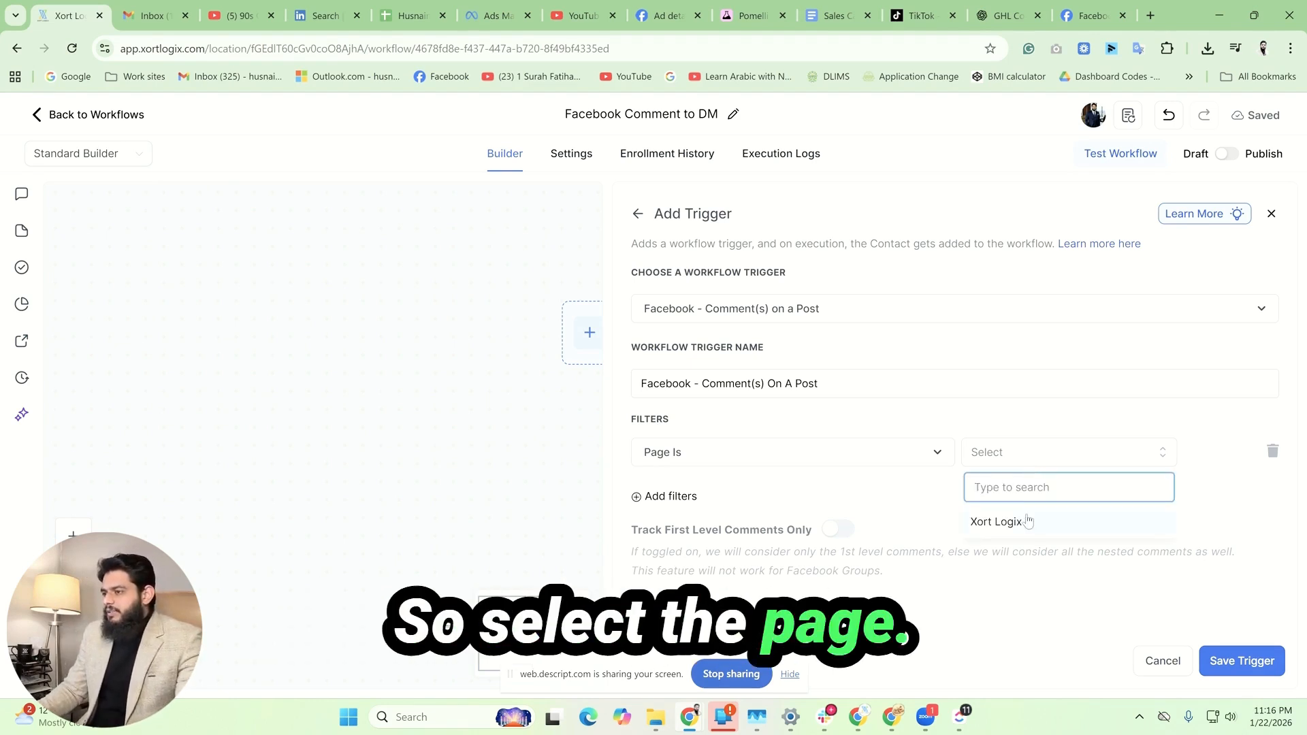
{"action": "left_click", "coordinate": [1028, 518]}
{"action": "left_click", "coordinate": [1035, 541]}
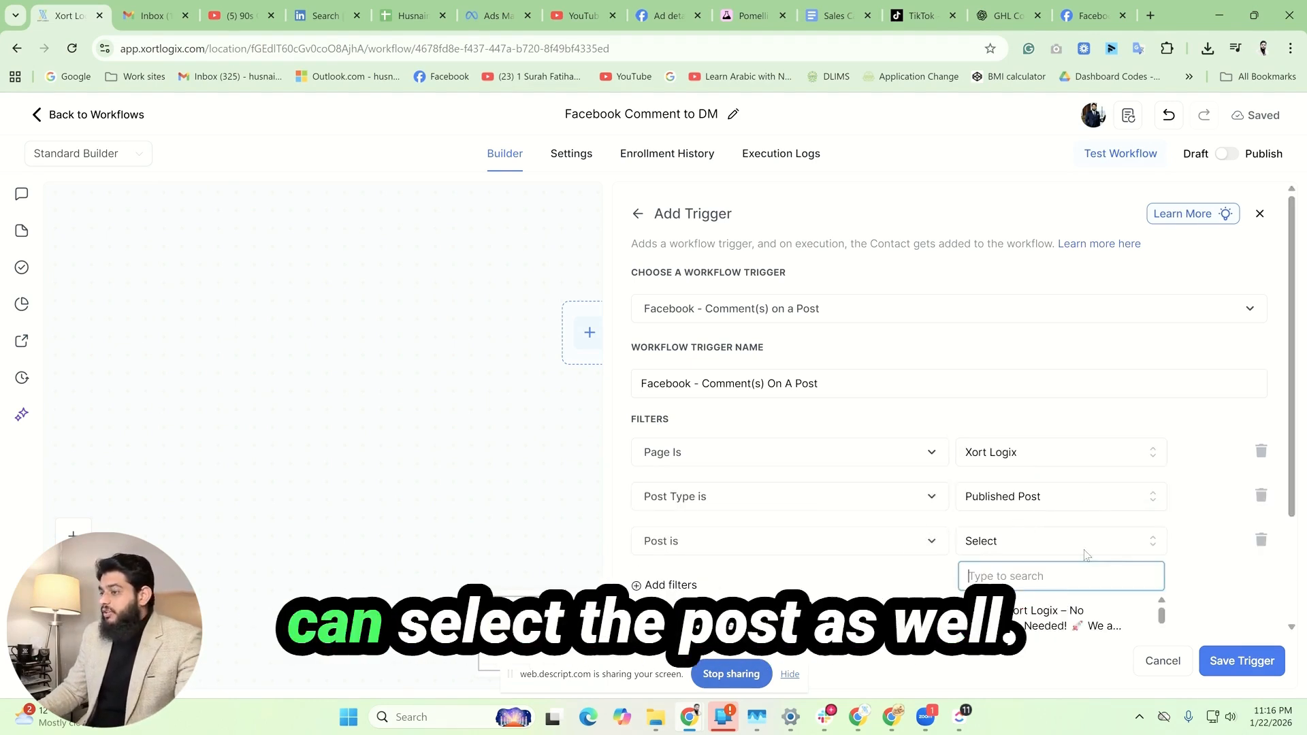
{"action": "scroll", "coordinate": [1116, 486], "scroll_direction": "down", "scroll_amount": 2}
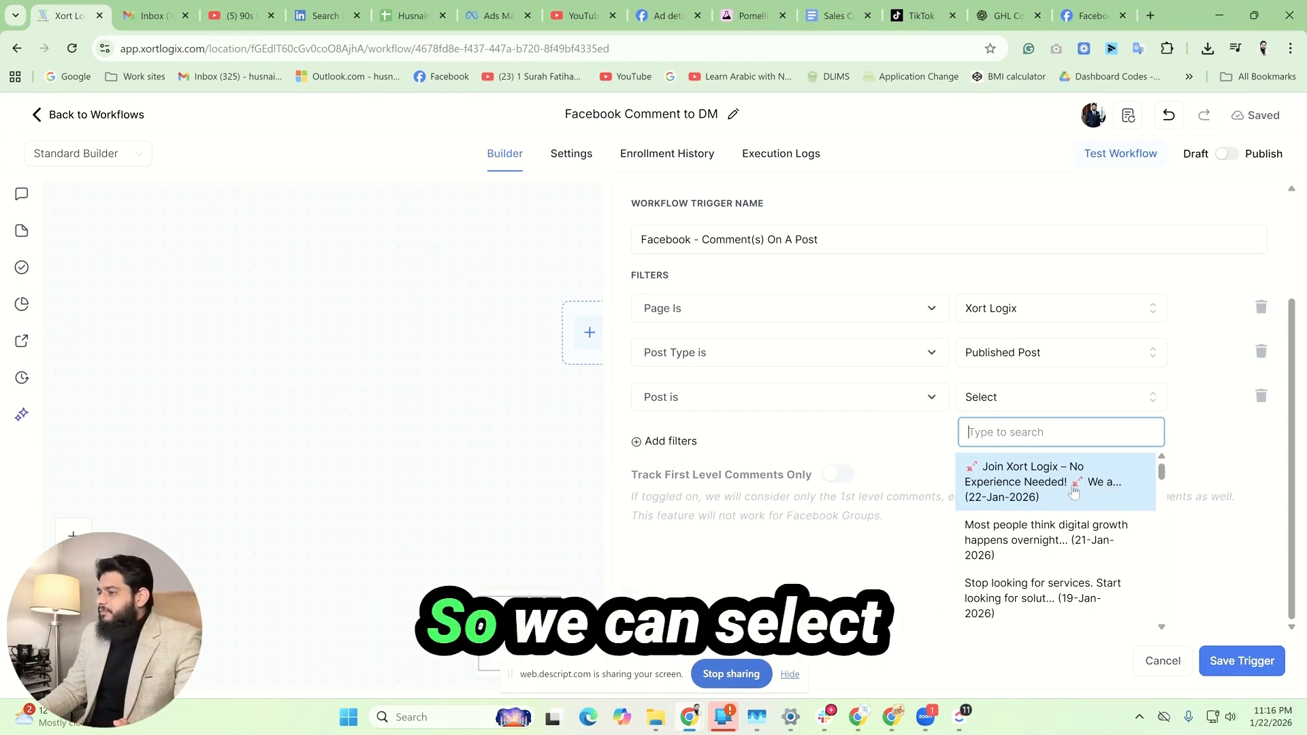
{"action": "left_click", "coordinate": [1108, 486]}
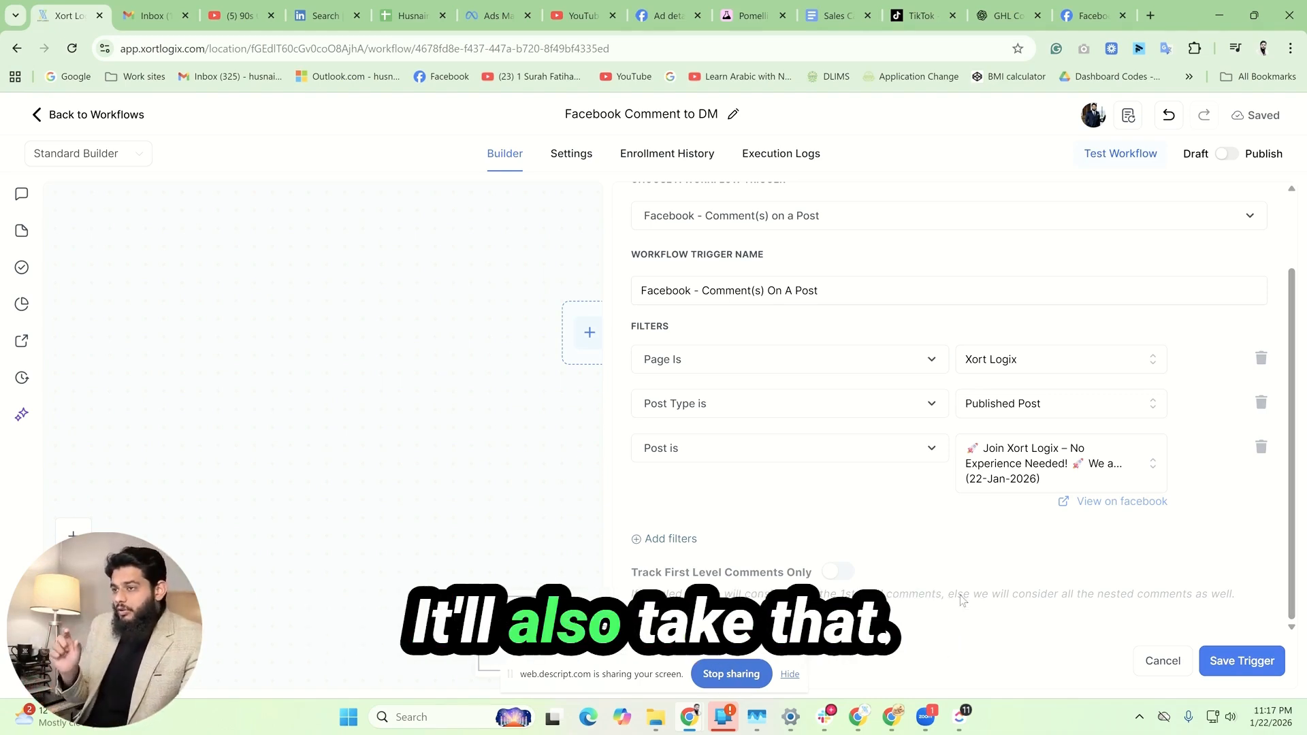
Step: Enable Track First Level Comments Only for the Facebook comment trigger and save the trigger
{"action": "left_click", "coordinate": [837, 572]}
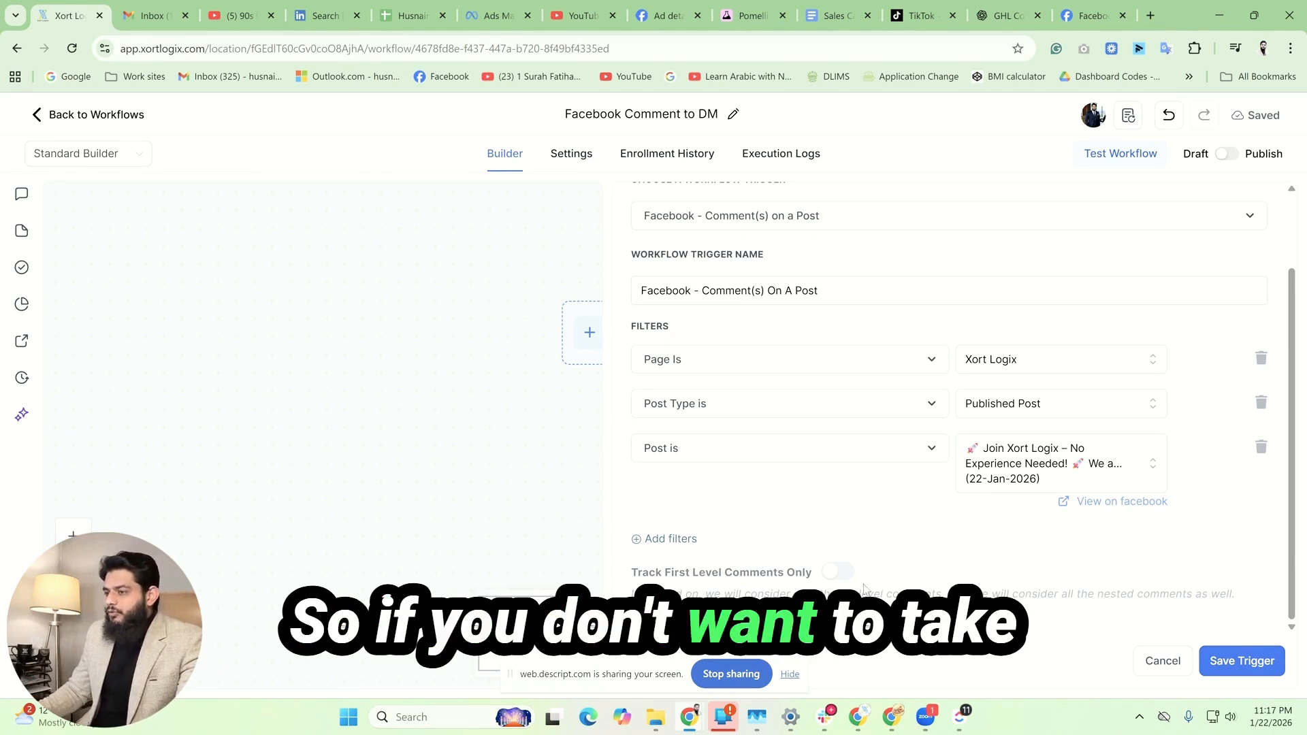
{"action": "left_click", "coordinate": [1218, 664]}
{"action": "left_click", "coordinate": [550, 262]}
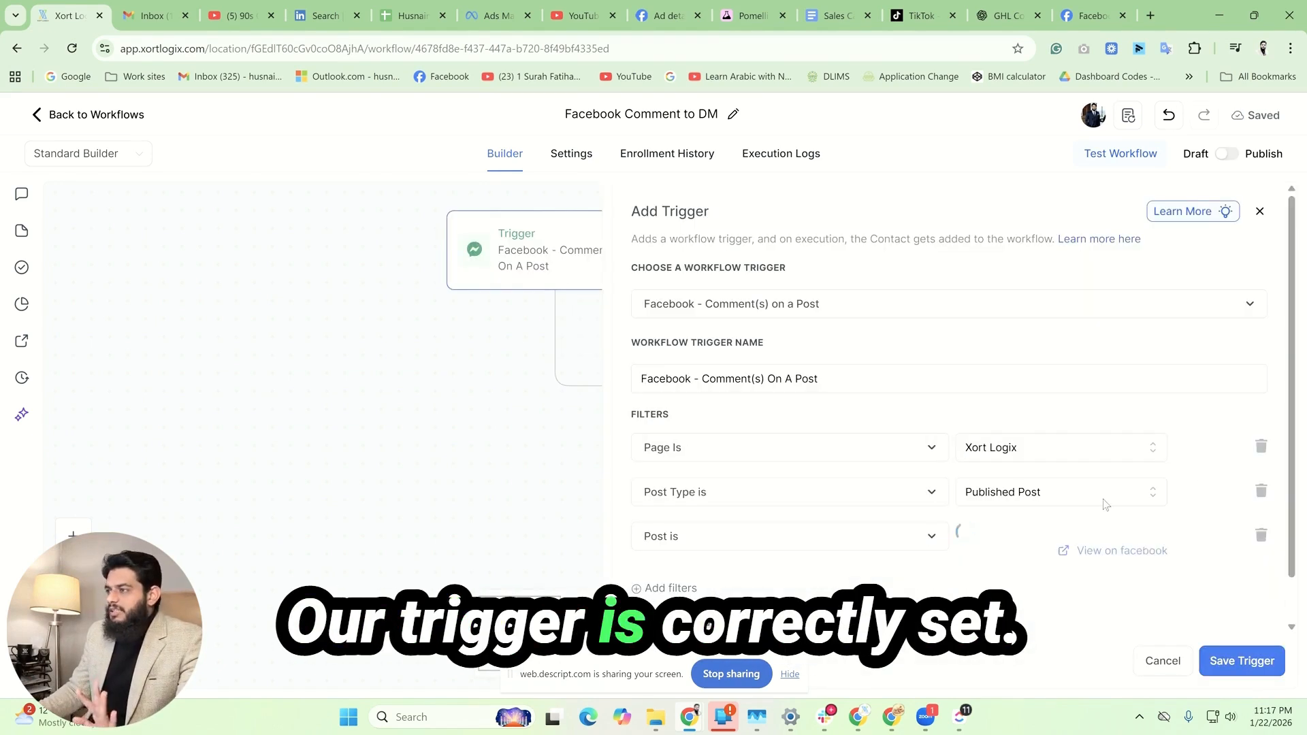
{"action": "left_click", "coordinate": [1240, 662]}
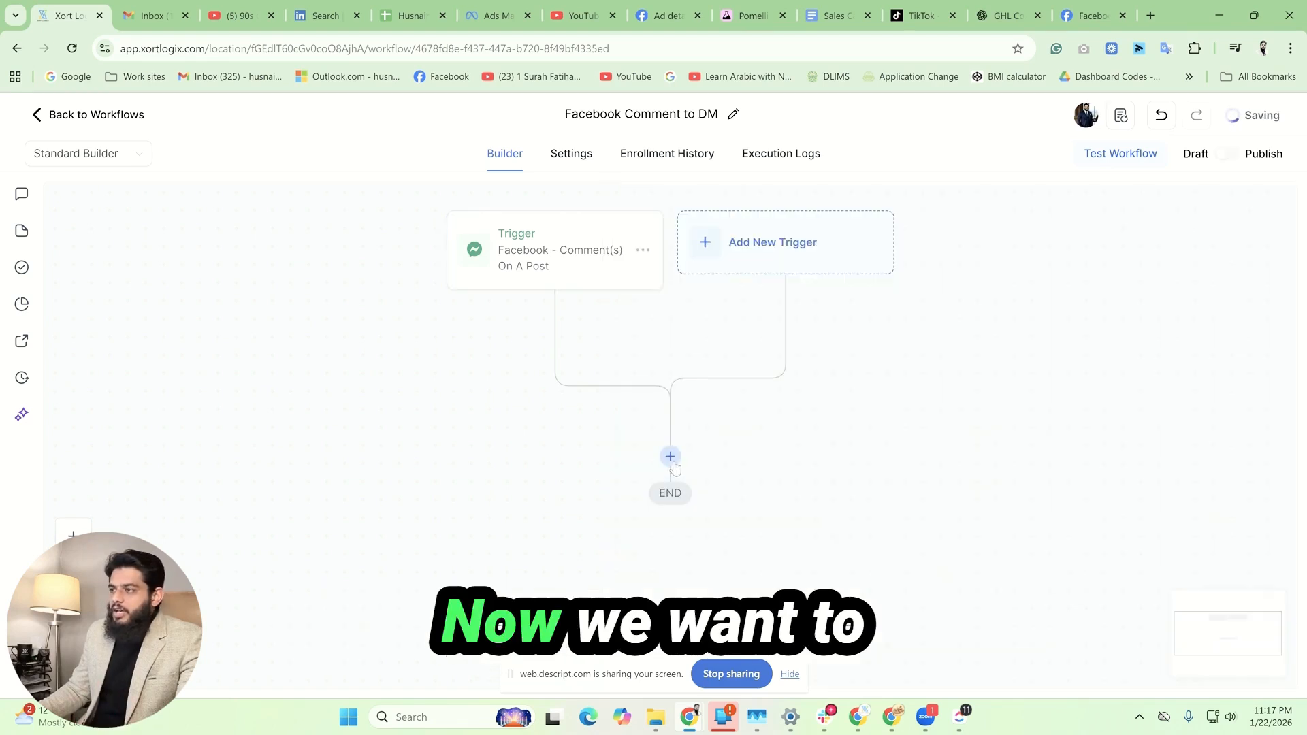
Step: Add a Facebook Interactive Messenger action with the reply type "Reply to comment via DM" and no template
{"action": "left_click", "coordinate": [670, 458]}
{"action": "type", "text": "face"}
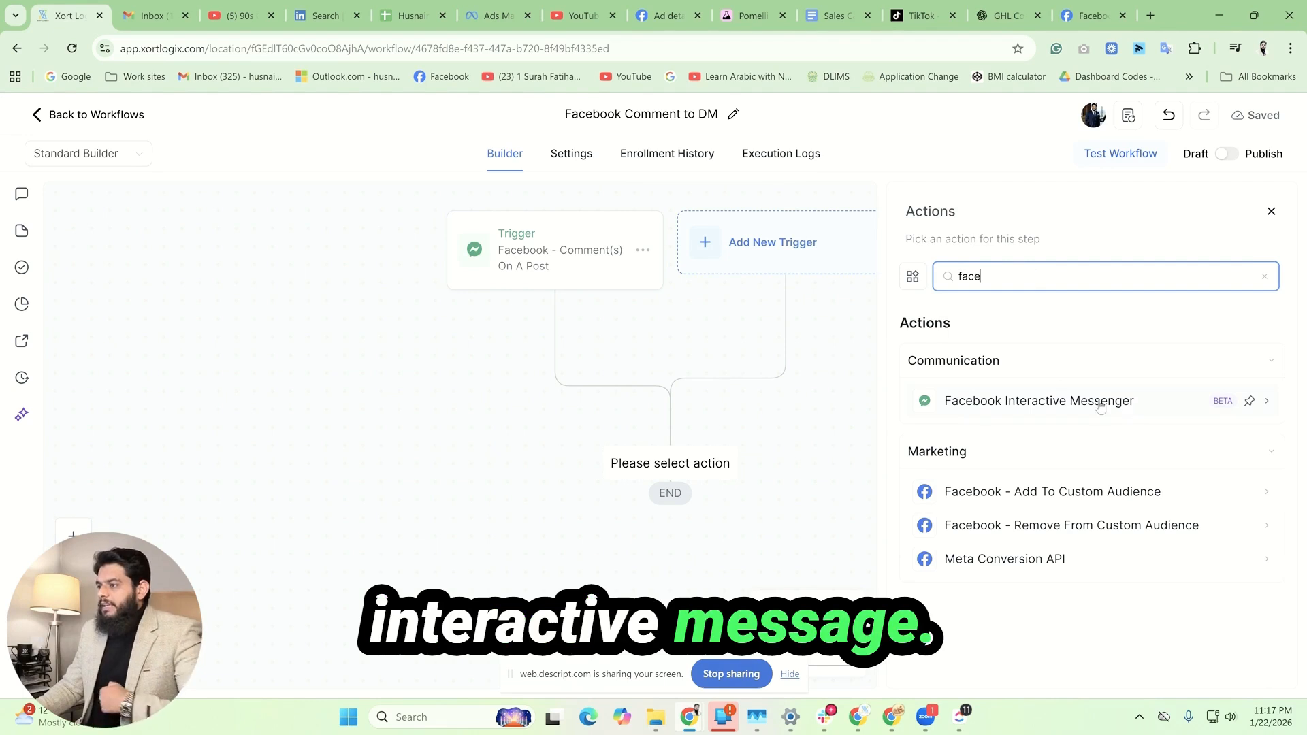
{"action": "left_click", "coordinate": [1108, 406]}
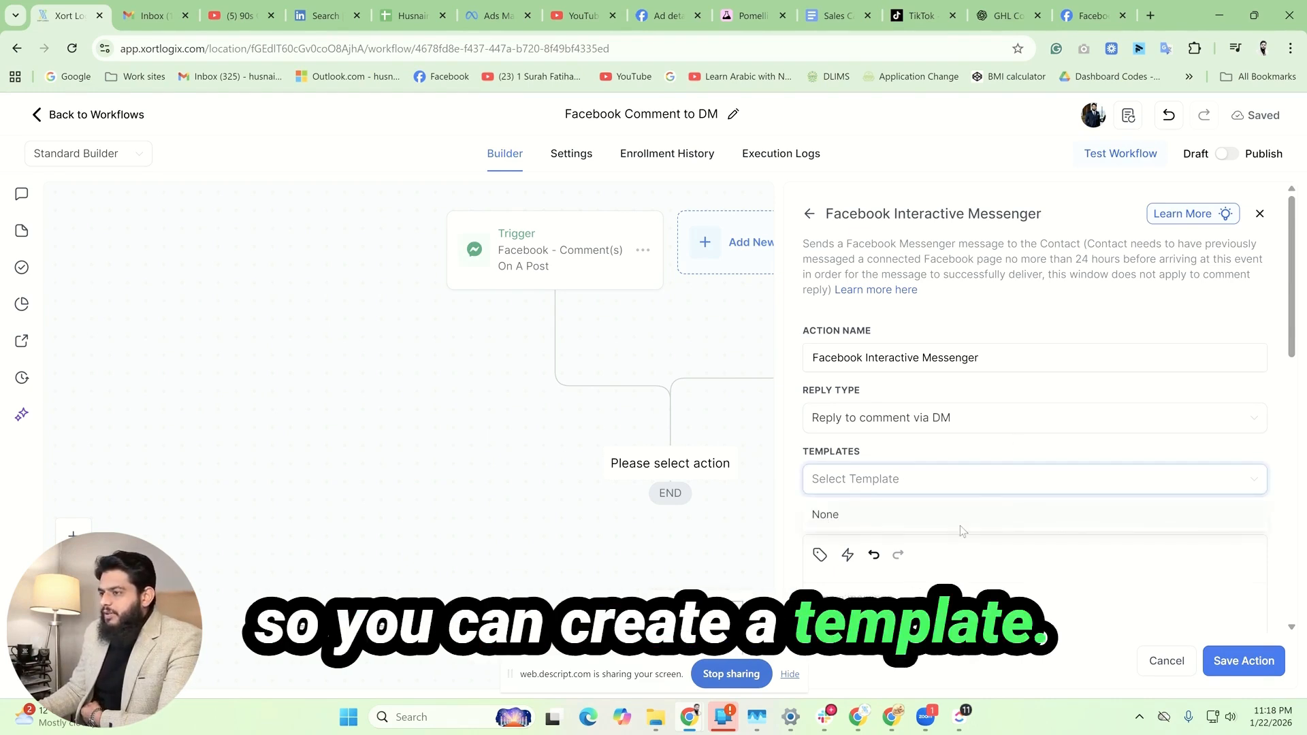
{"action": "left_click", "coordinate": [992, 443]}
{"action": "scroll", "coordinate": [882, 533], "scroll_direction": "down", "scroll_amount": 4}
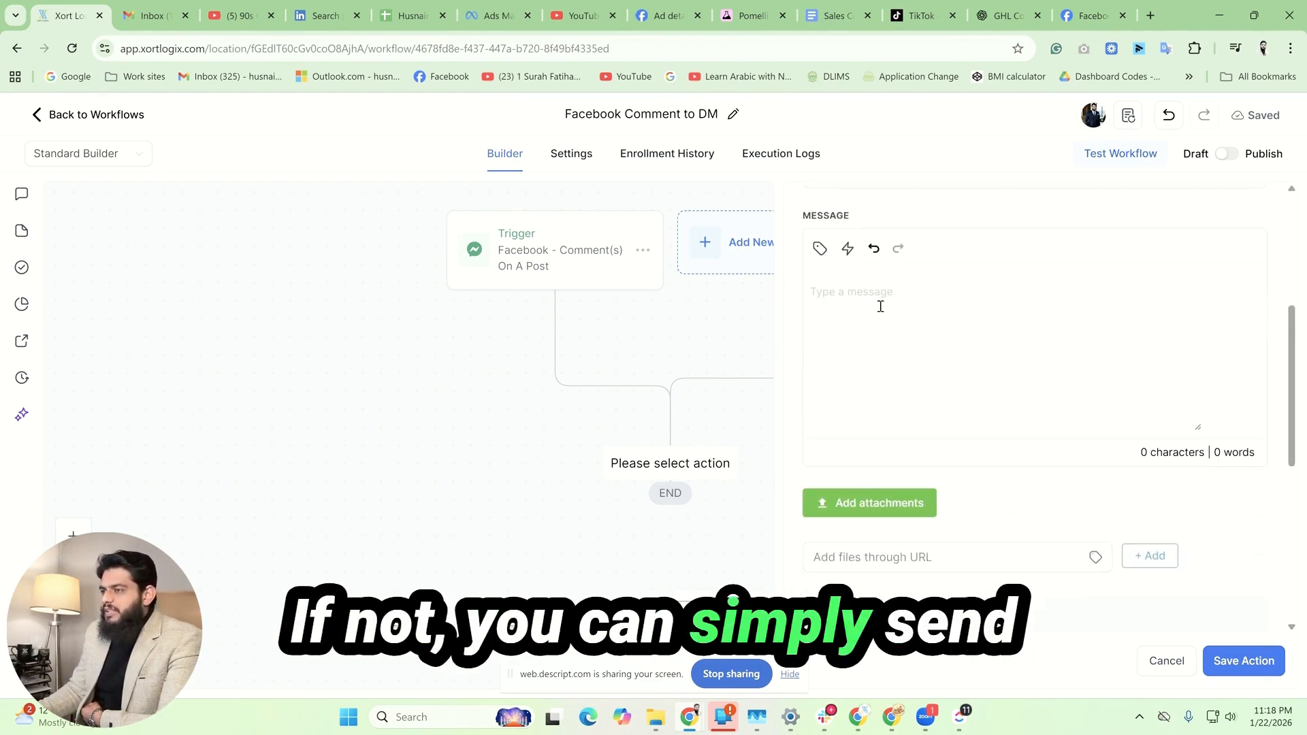
Step: Write the message "Hi {{contact.first_name}}, We have just recieved your comment on facebook post. How can we help you?" and save the action
{"action": "type", "text": "Hi there,"}
{"action": "left_click_drag", "start_coordinate": [853, 291], "coordinate": [828, 290]}
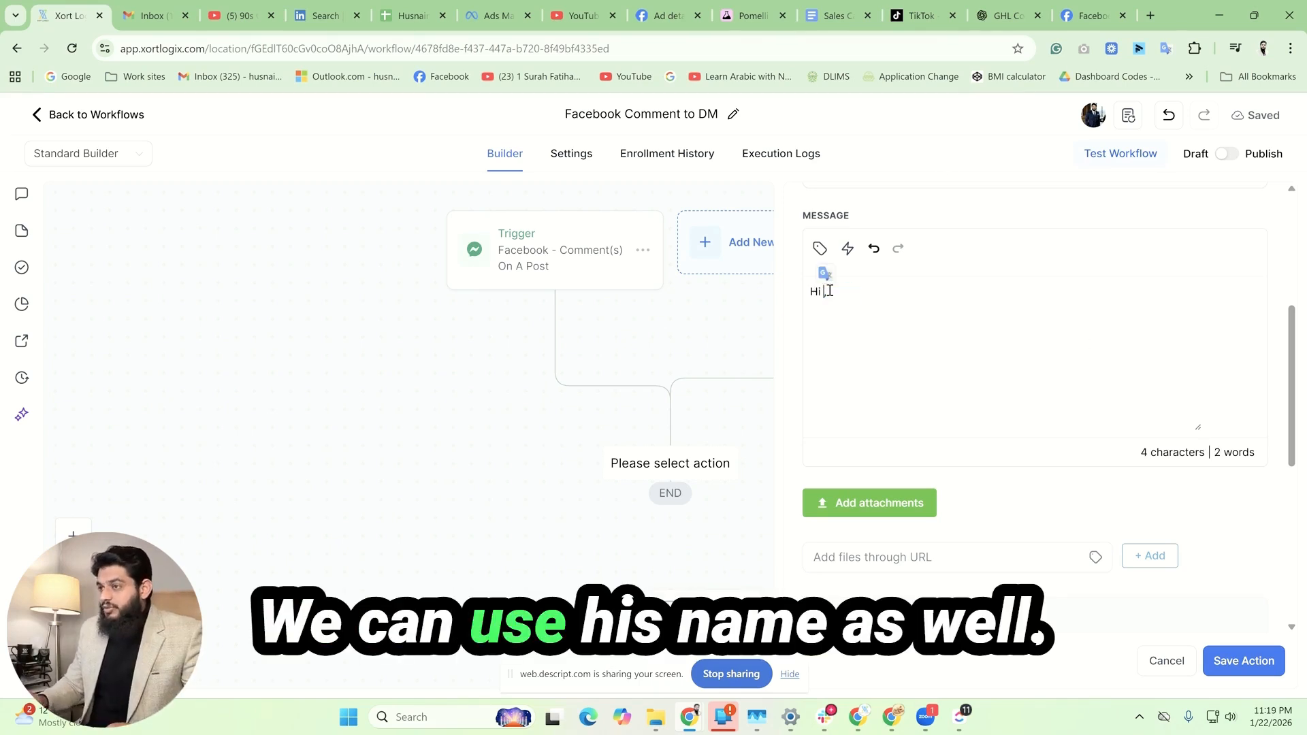
{"action": "left_click", "coordinate": [820, 248]}
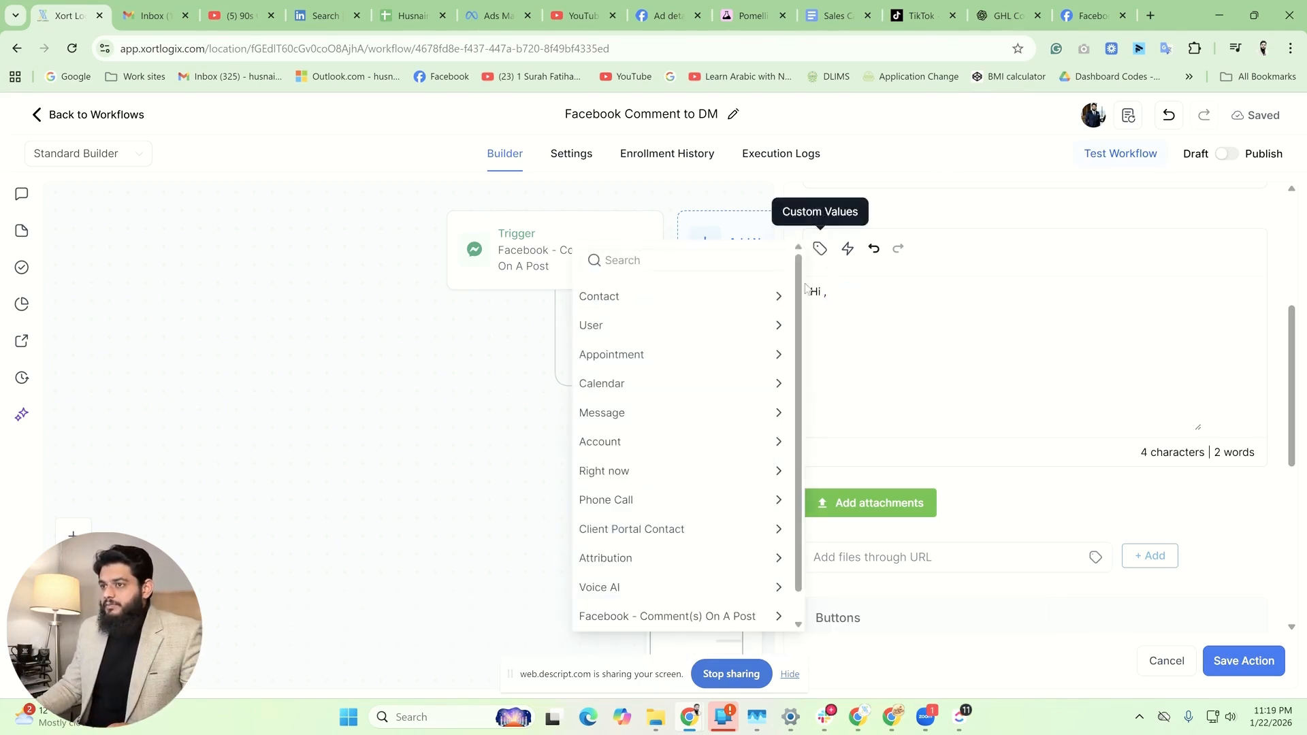
{"action": "left_click", "coordinate": [682, 298]}
{"action": "left_click", "coordinate": [647, 350]}
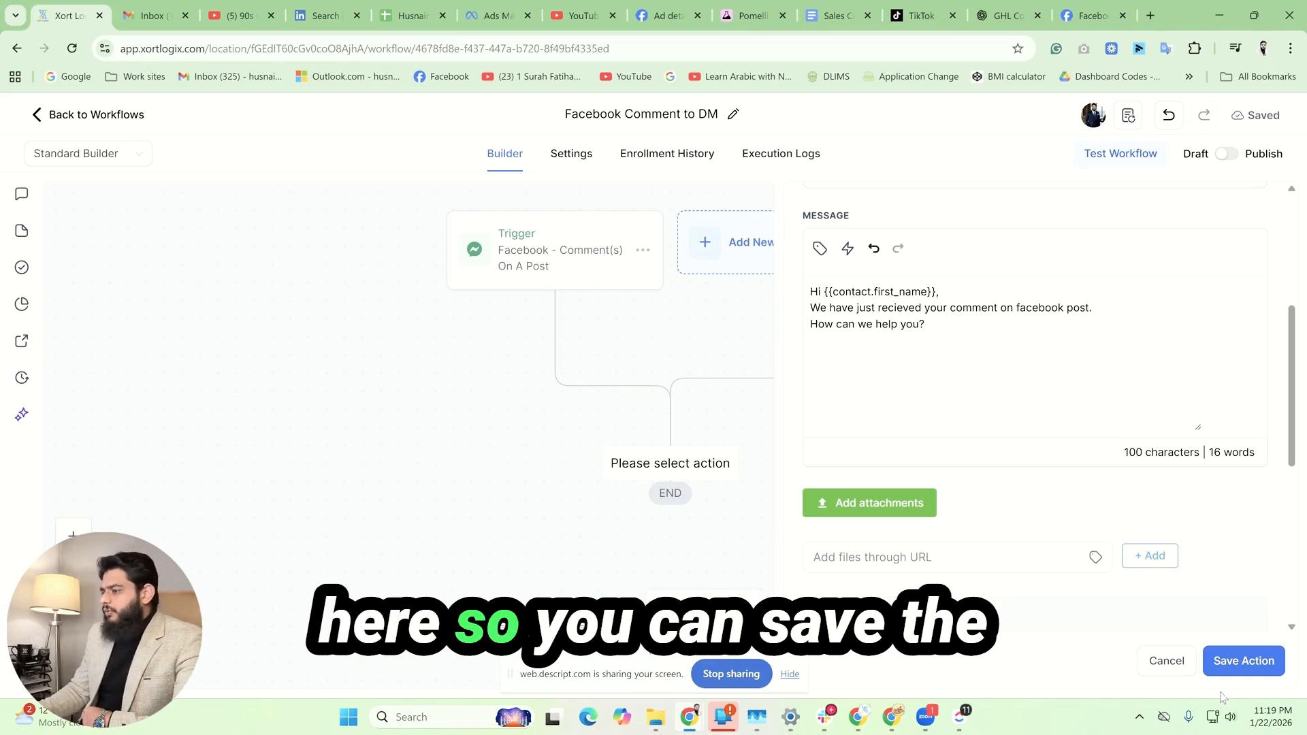
{"action": "left_click", "coordinate": [1241, 662]}
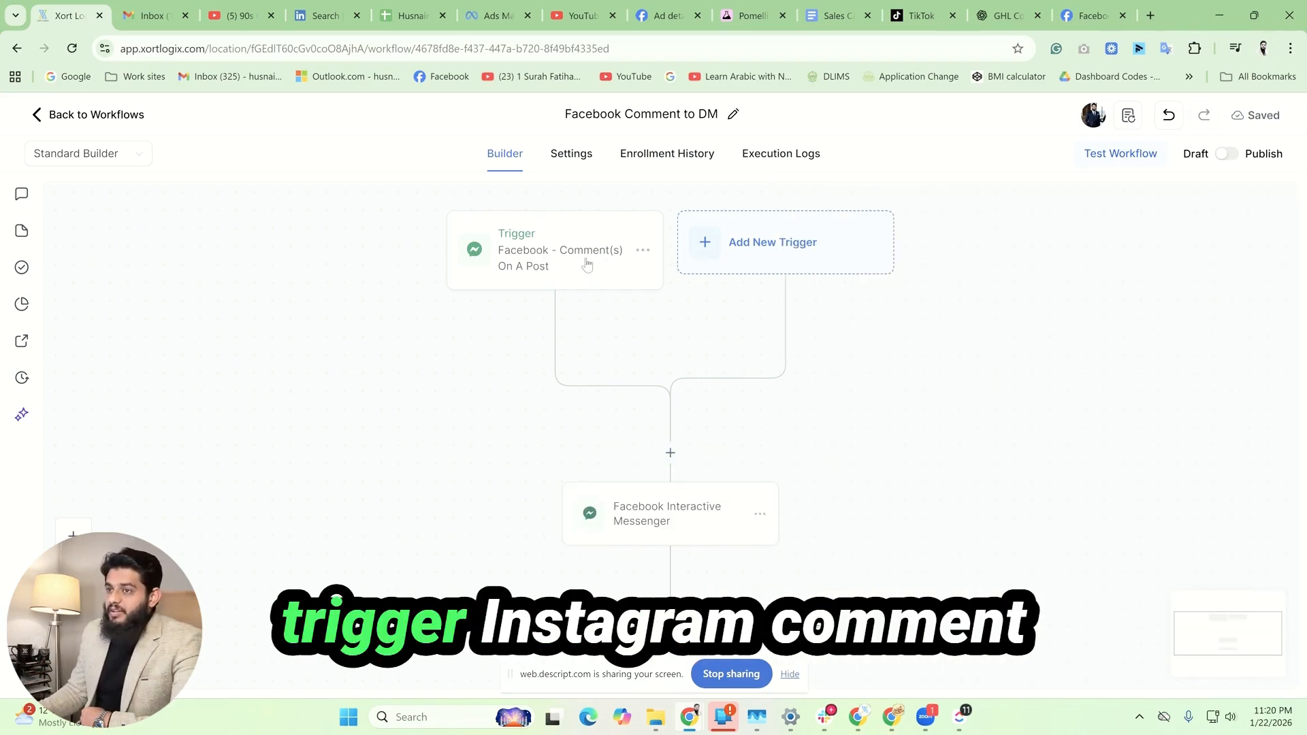
Step: Add an "Instagram - Comment(s) On A Post" trigger filtered to the Xort Logix page and the Published Post type
{"action": "left_click", "coordinate": [724, 269]}
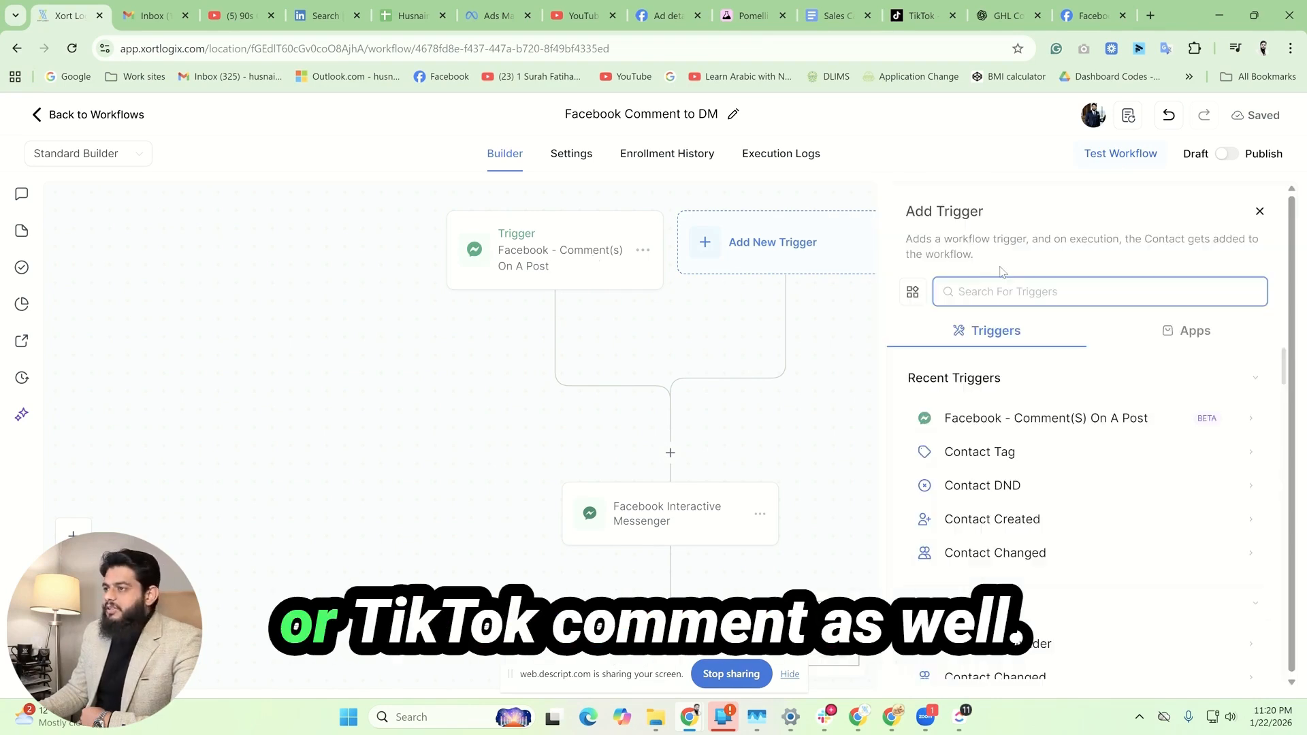
{"action": "type", "text": "insta"}
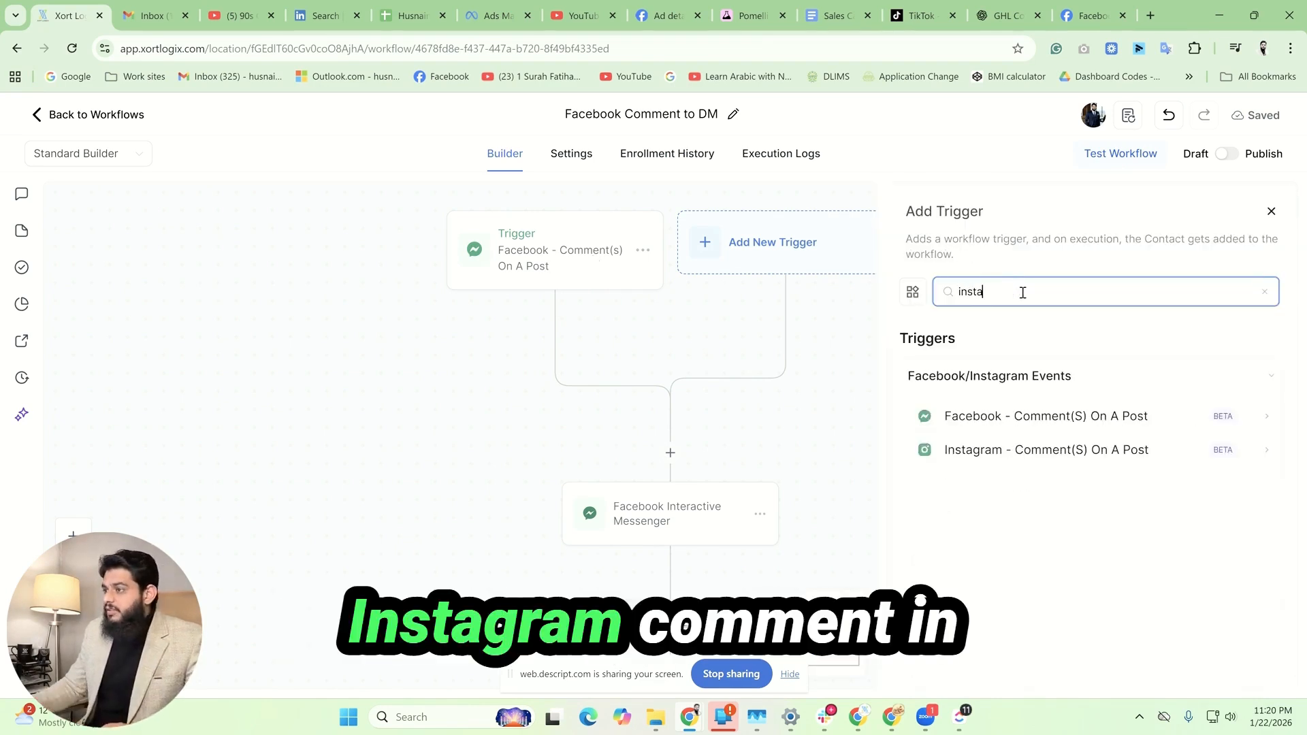
{"action": "left_click", "coordinate": [1085, 450]}
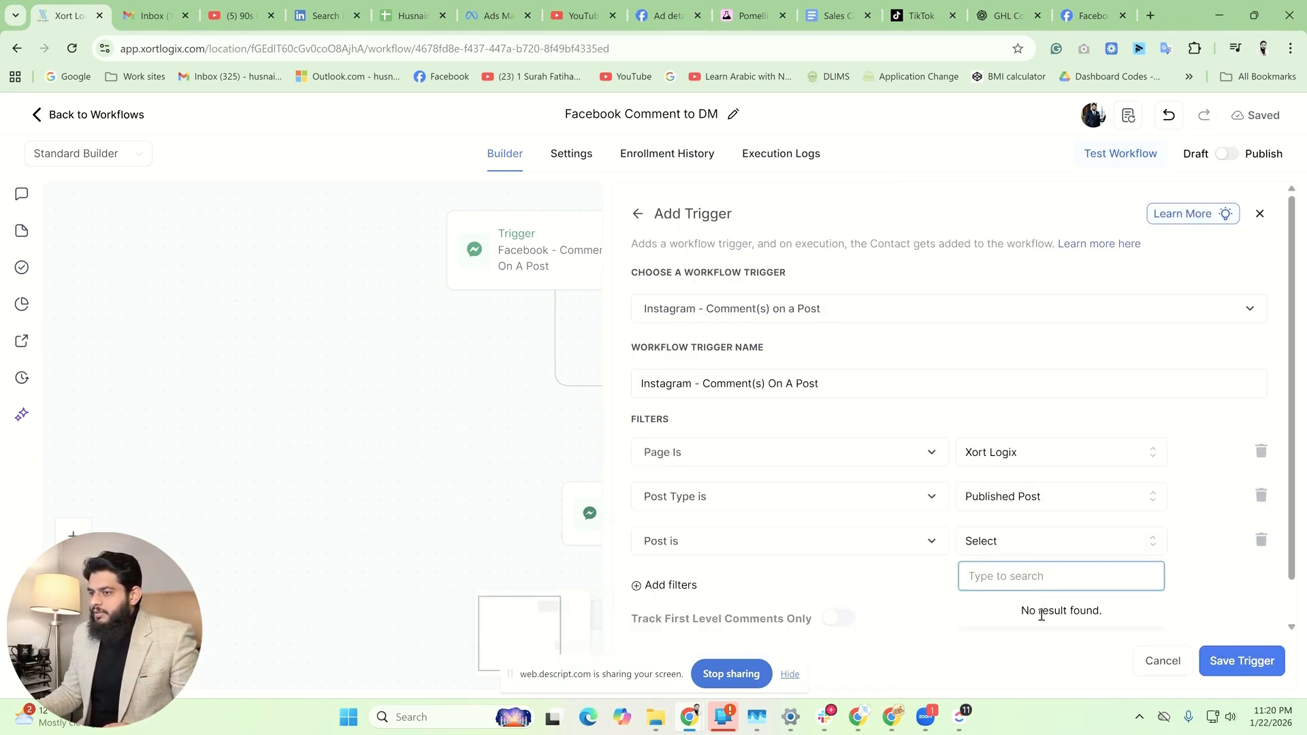
Step: Remove the specific-post filter from the Instagram trigger, enable Track First Level Comments Only, and save it
{"action": "left_click", "coordinate": [1261, 539]}
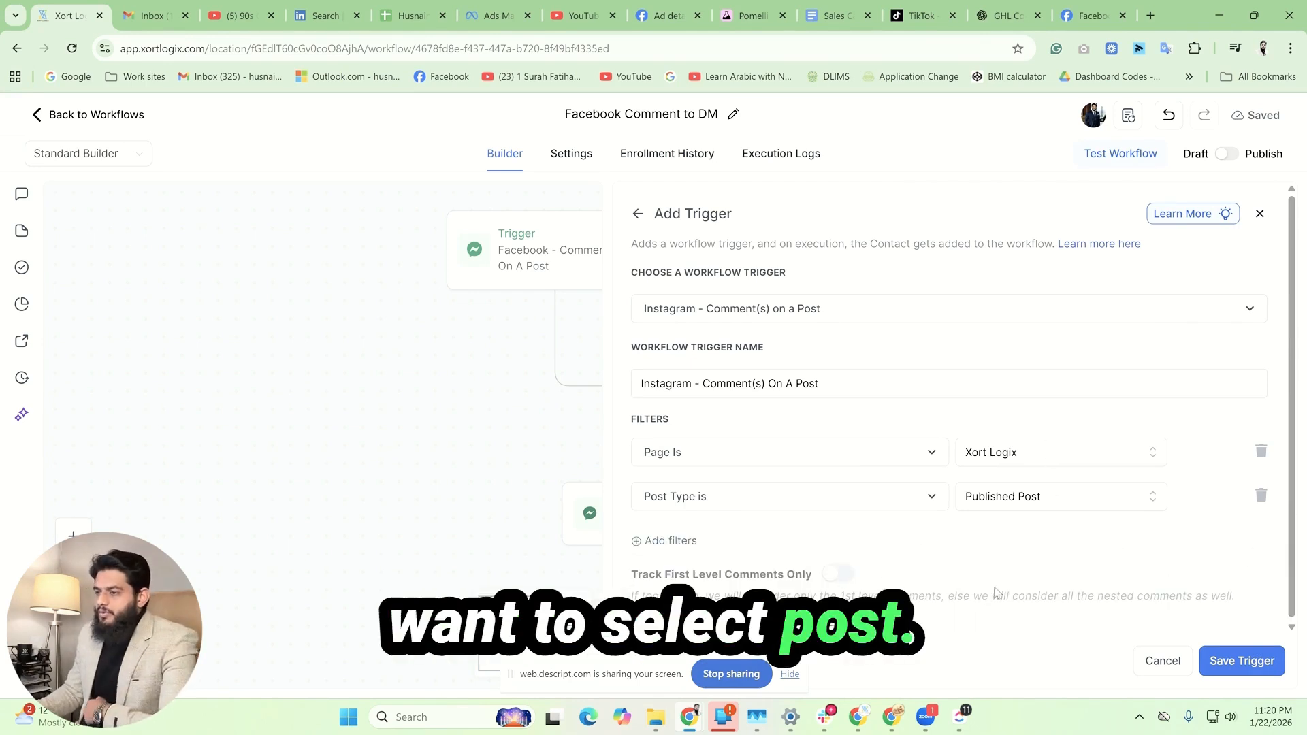
{"action": "left_click", "coordinate": [843, 576]}
{"action": "left_click", "coordinate": [1243, 661]}
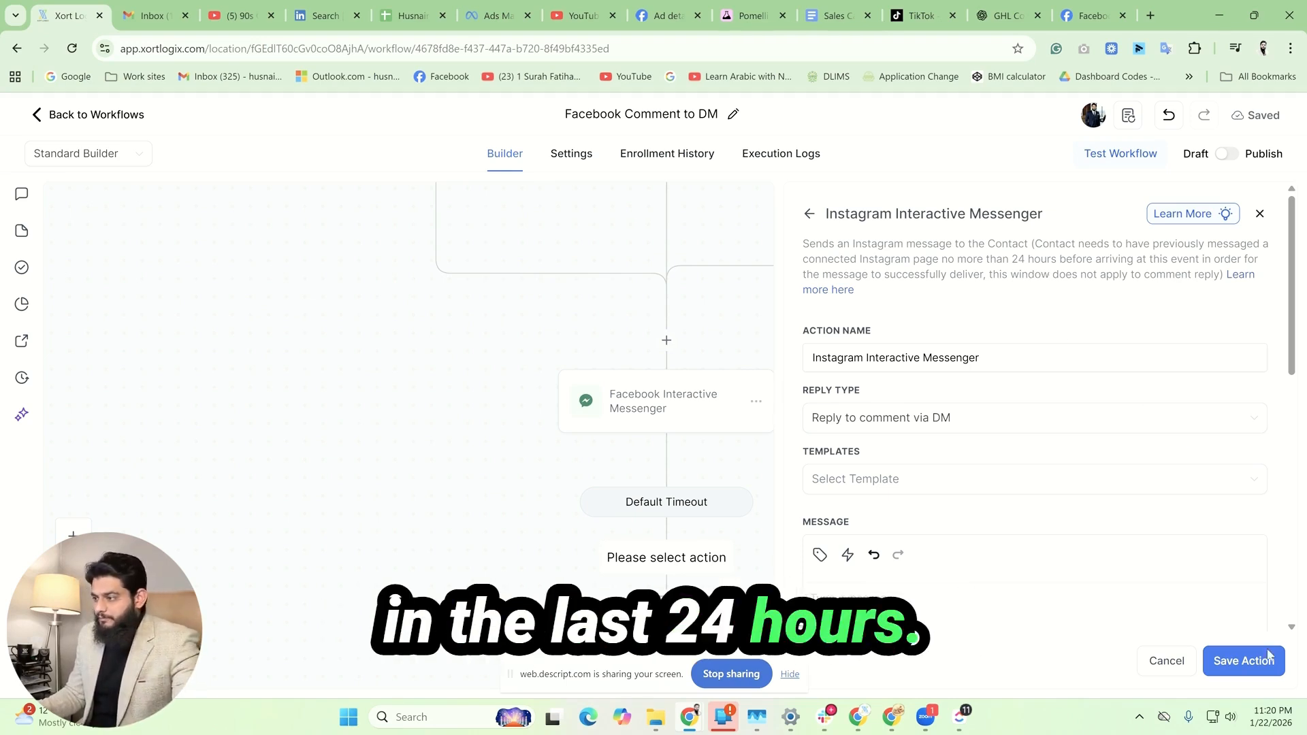
{"action": "left_click", "coordinate": [810, 213]}
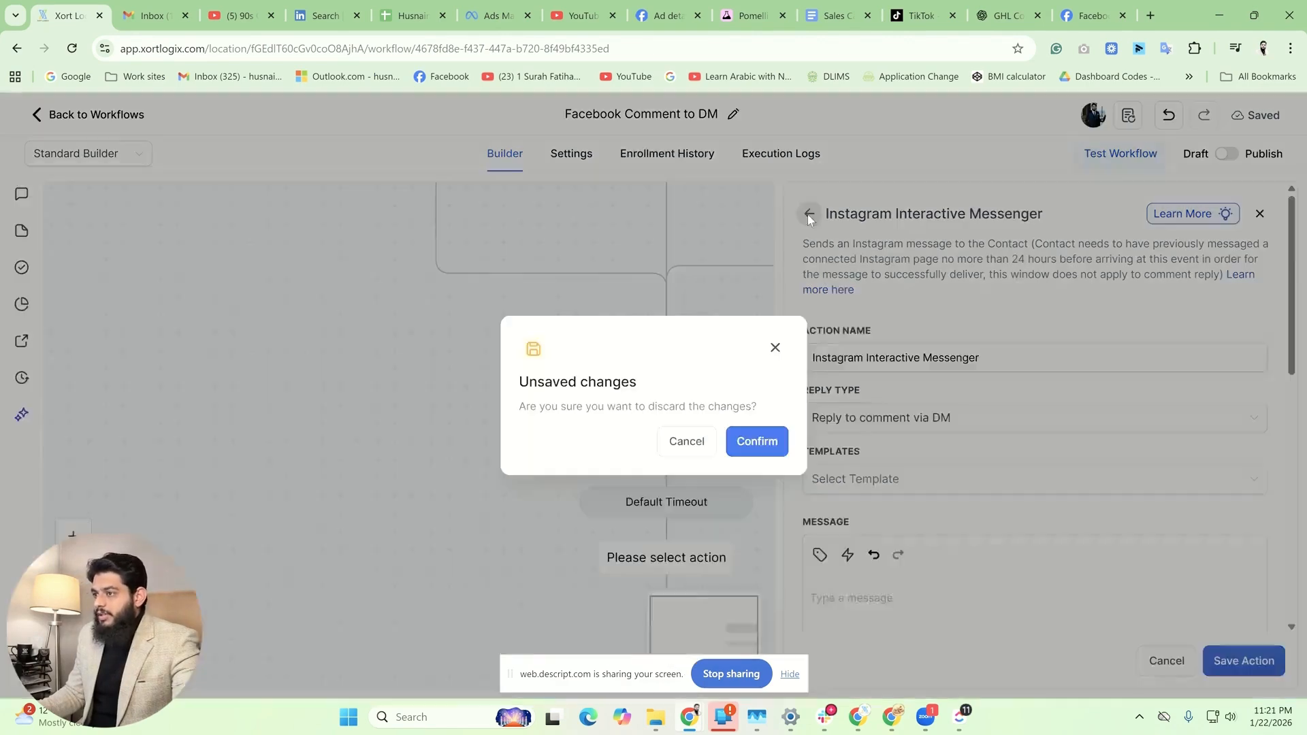
{"action": "left_click", "coordinate": [777, 450]}
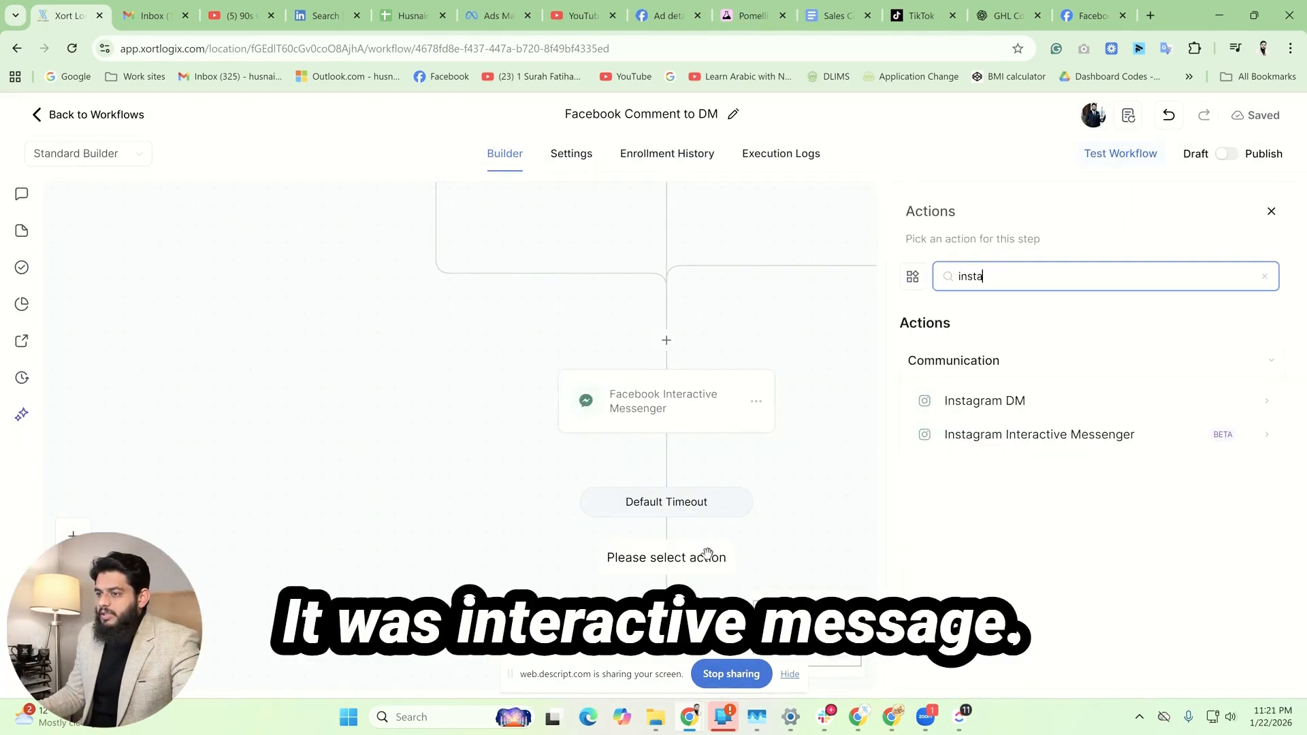
{"action": "left_click", "coordinate": [1061, 403]}
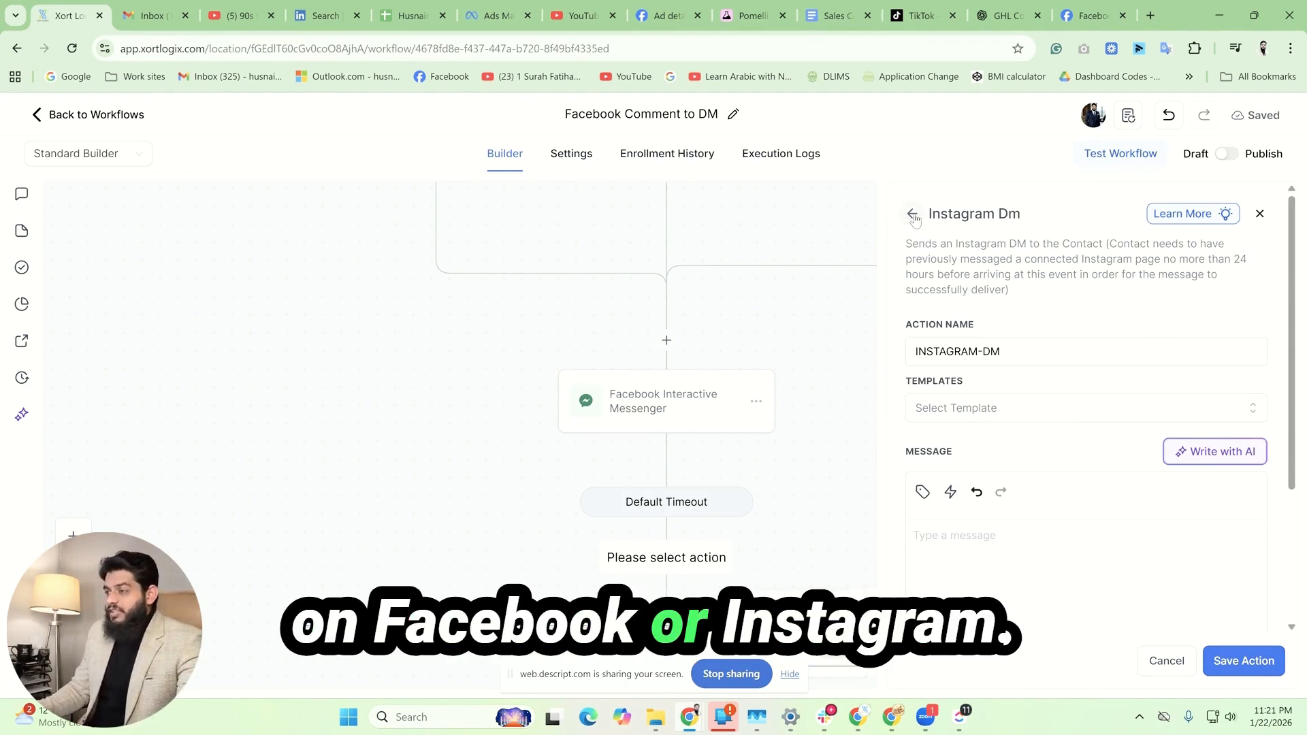
{"action": "left_click", "coordinate": [1260, 215]}
Step: Search the workflow actions for TikTok and open the TikTok Interactive Messenger action
{"action": "left_click", "coordinate": [667, 560]}
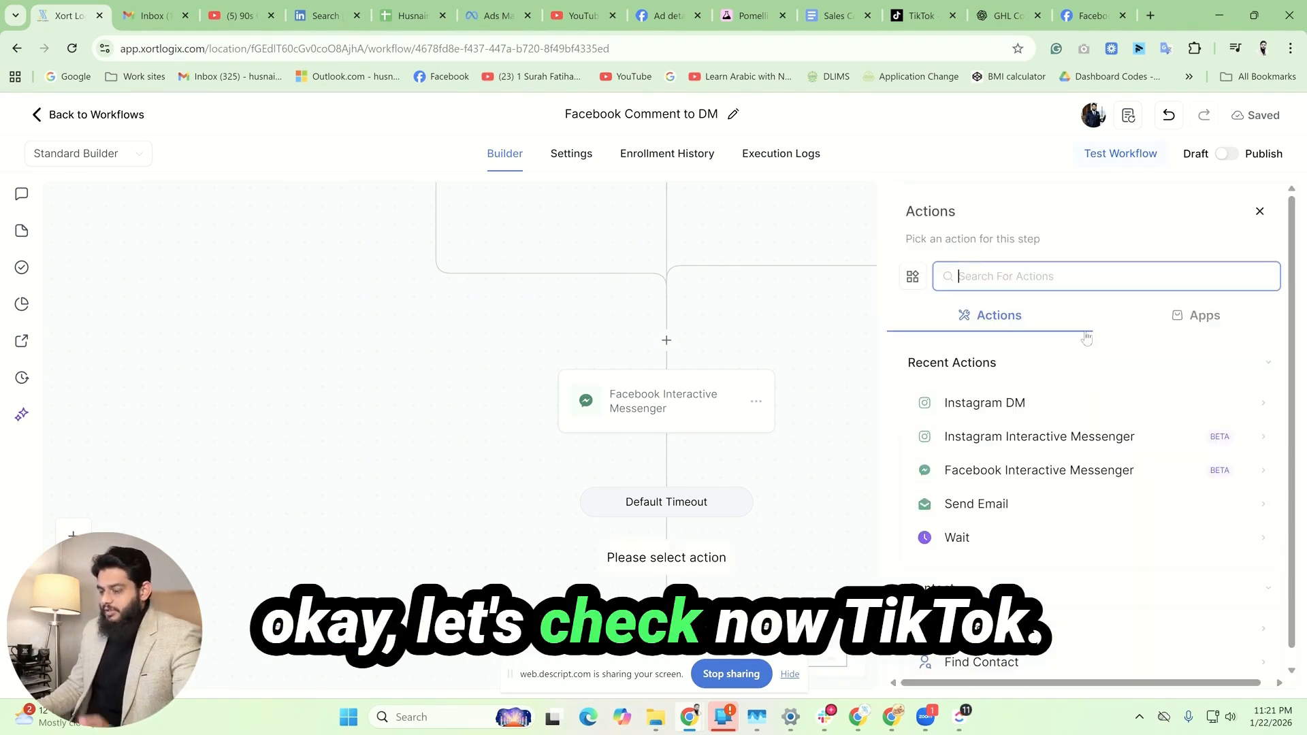
{"action": "type", "text": "tiktok"}
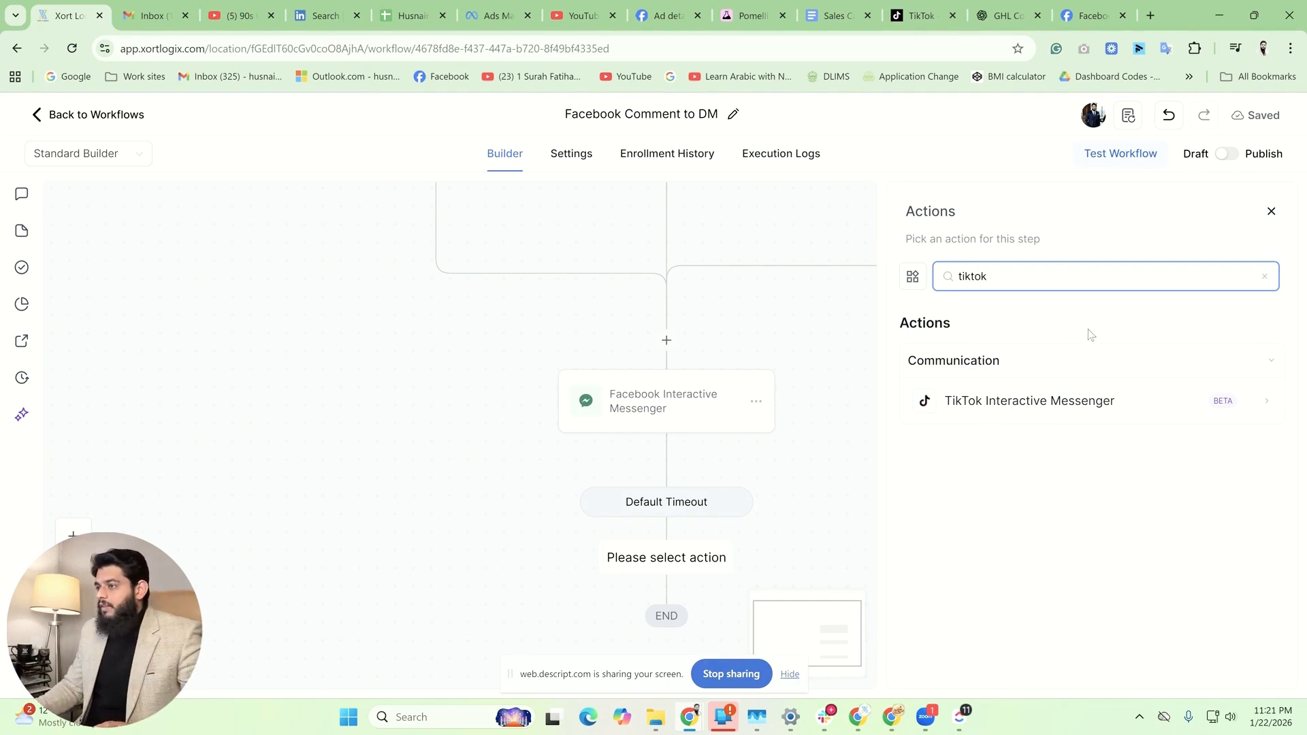
{"action": "left_click", "coordinate": [1087, 407]}
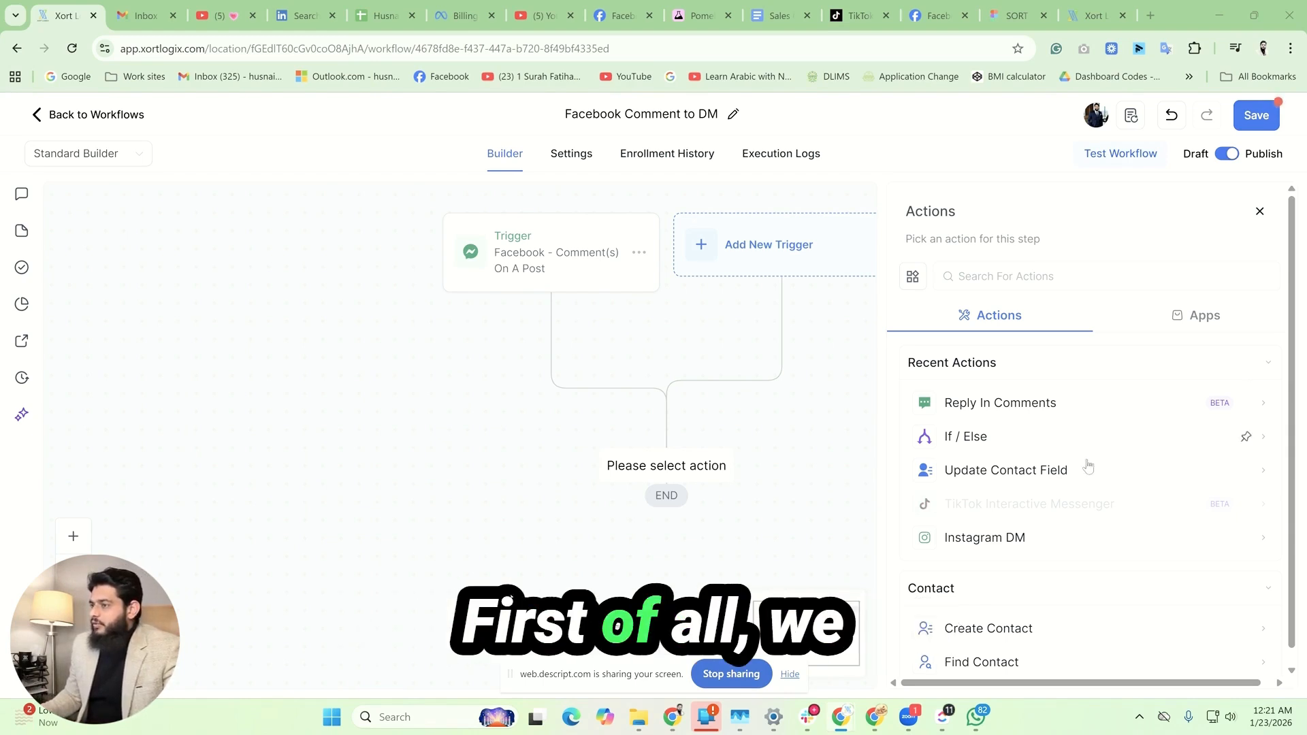
{"action": "left_click", "coordinate": [1046, 272]}
{"action": "type", "text": "if"}
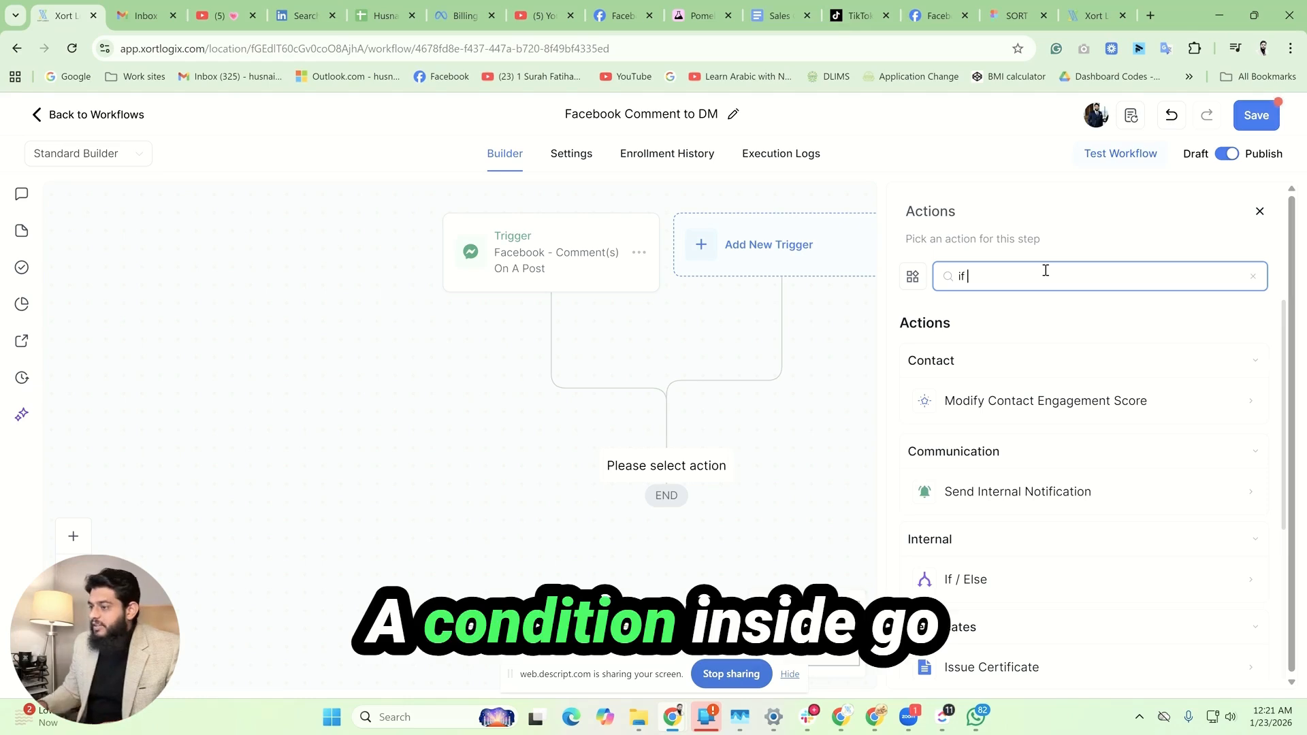
{"action": "left_click", "coordinate": [1036, 580]}
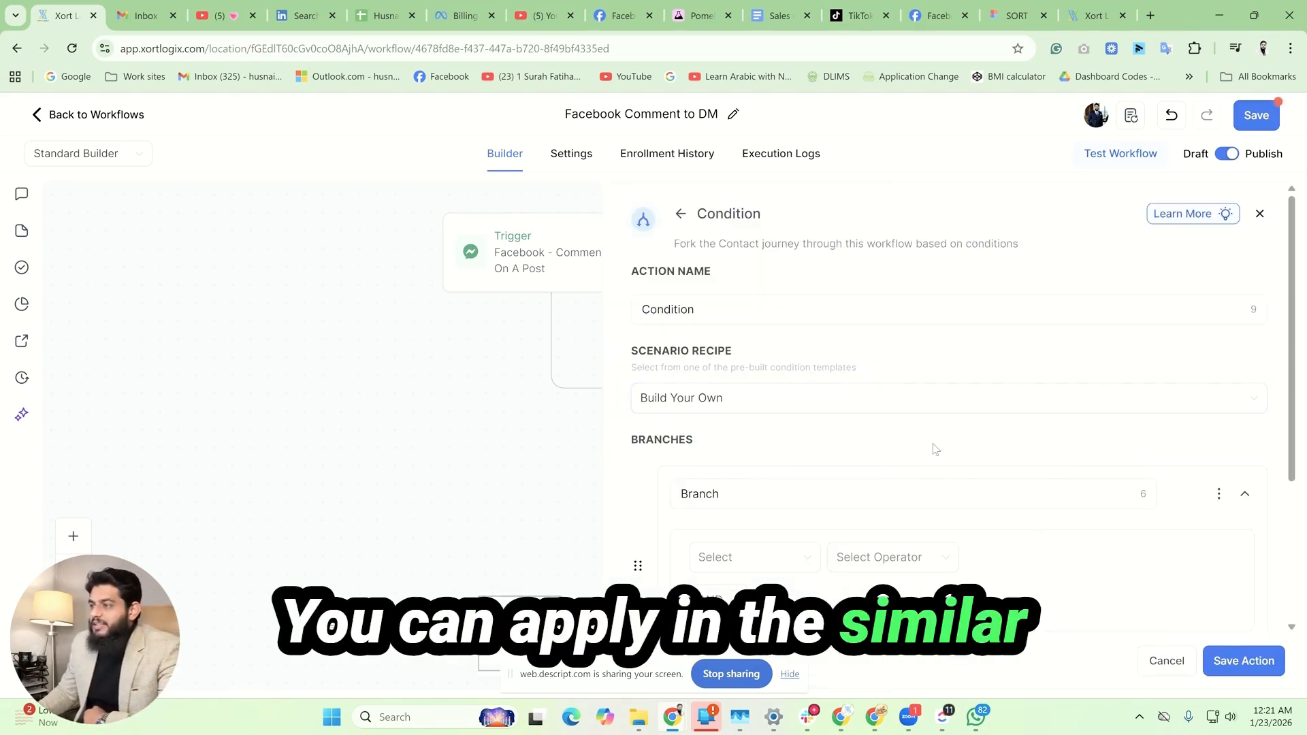
{"action": "left_click", "coordinate": [810, 556]}
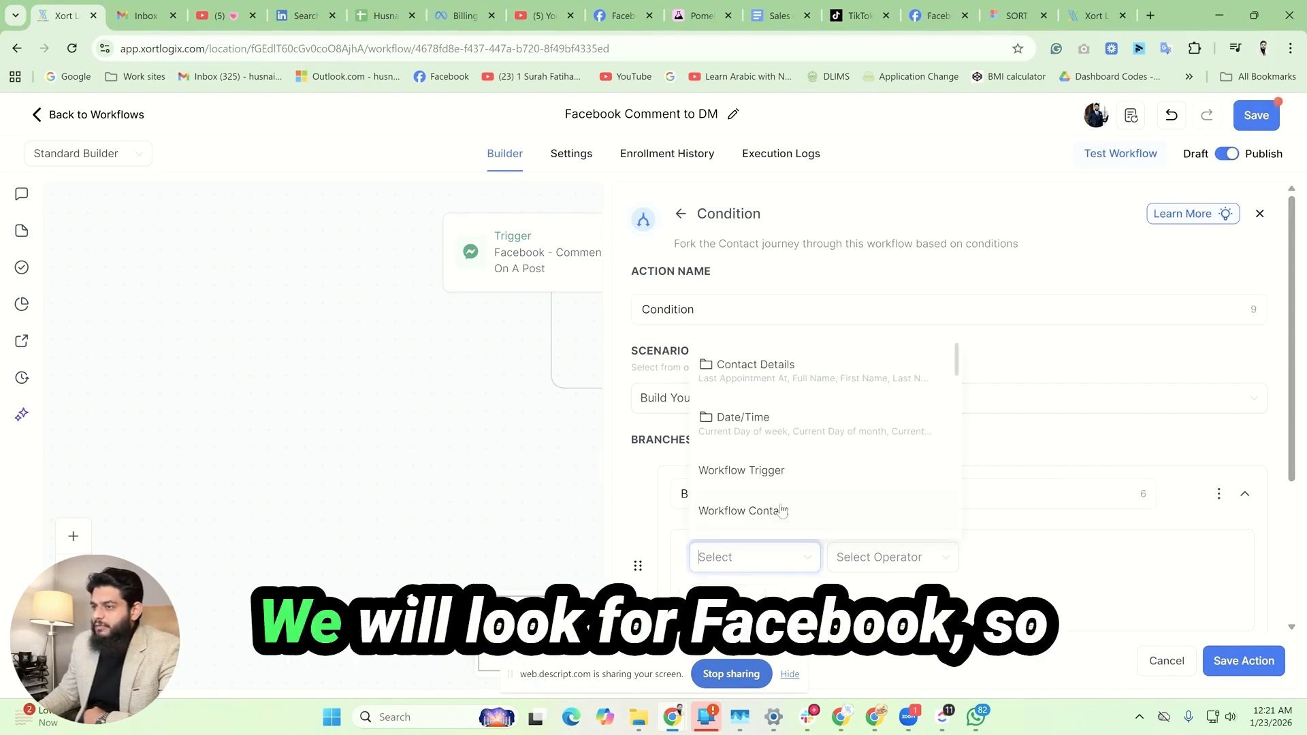
{"action": "left_click", "coordinate": [798, 379]}
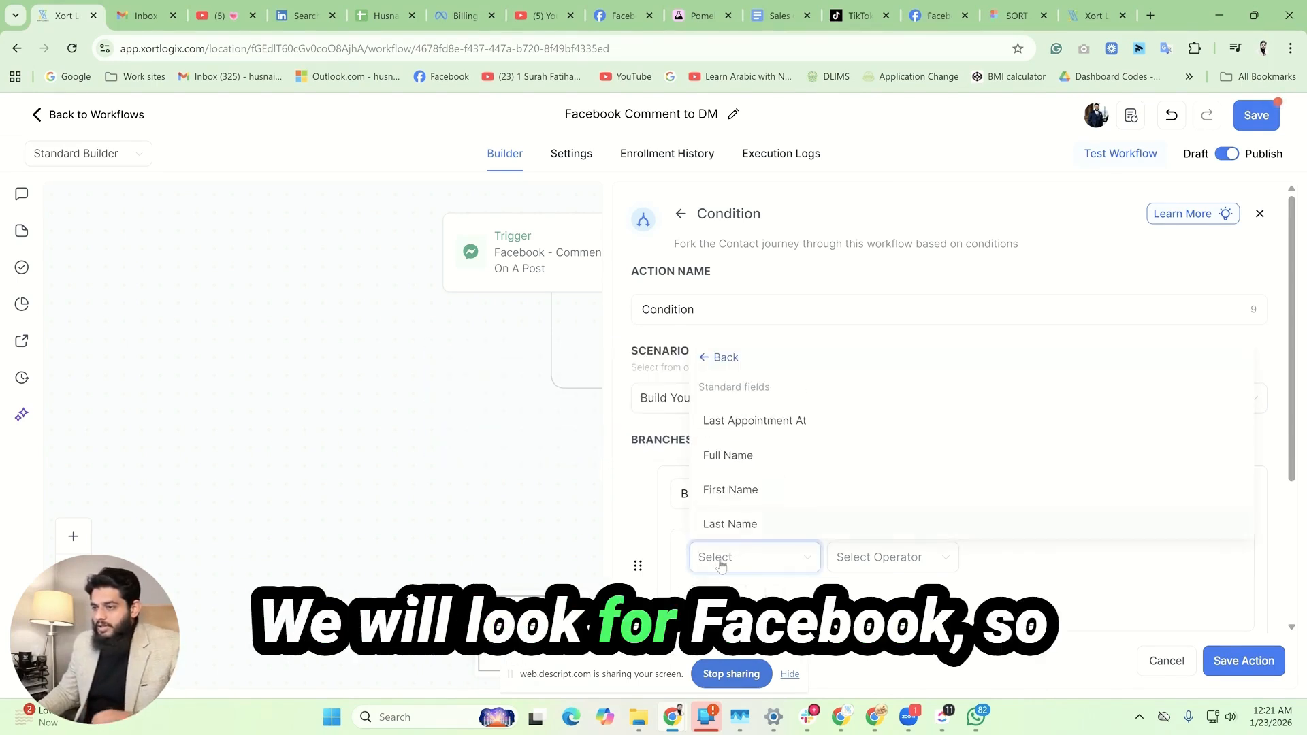
{"action": "type", "text": "fa"}
{"action": "key", "text": "BackSpace"}
{"action": "key", "text": "BackSpace"}
{"action": "key", "text": "BackSpace"}
{"action": "key", "text": "BackSpace"}
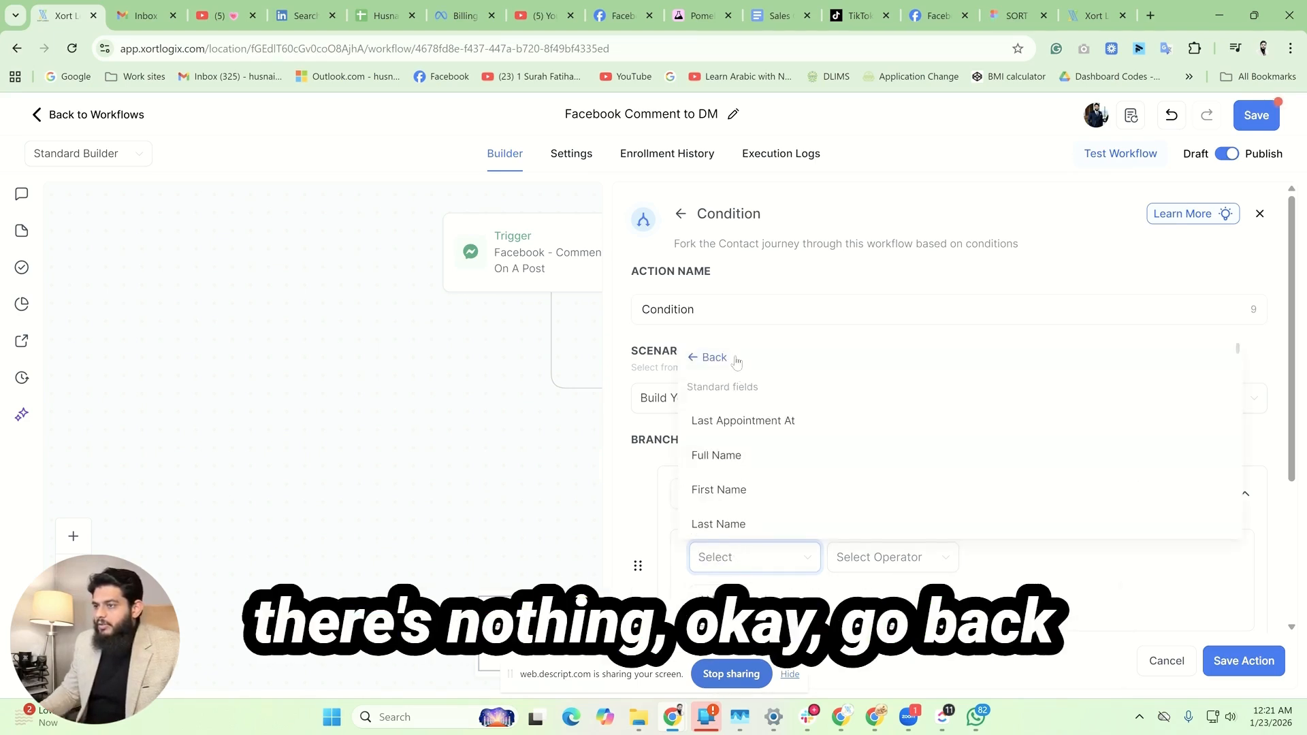
{"action": "left_click", "coordinate": [700, 356]}
{"action": "left_click", "coordinate": [726, 559]}
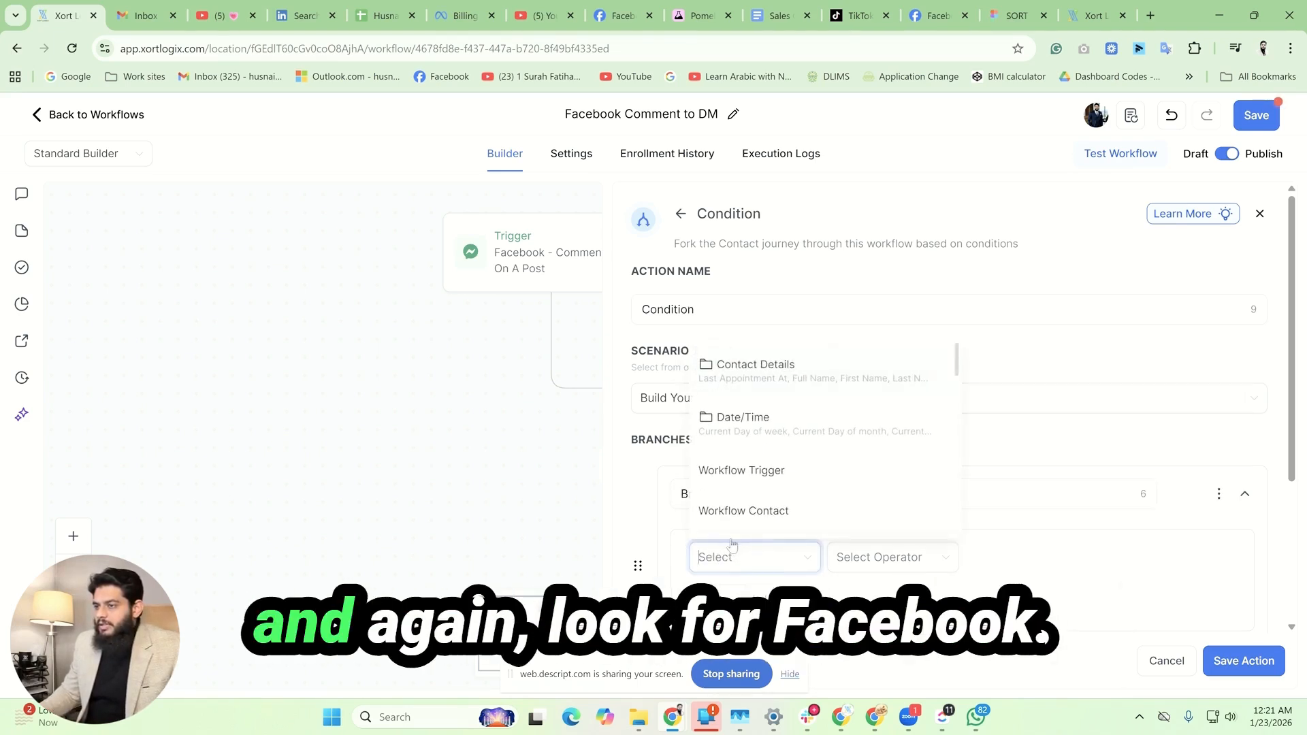
{"action": "type", "text": "face"}
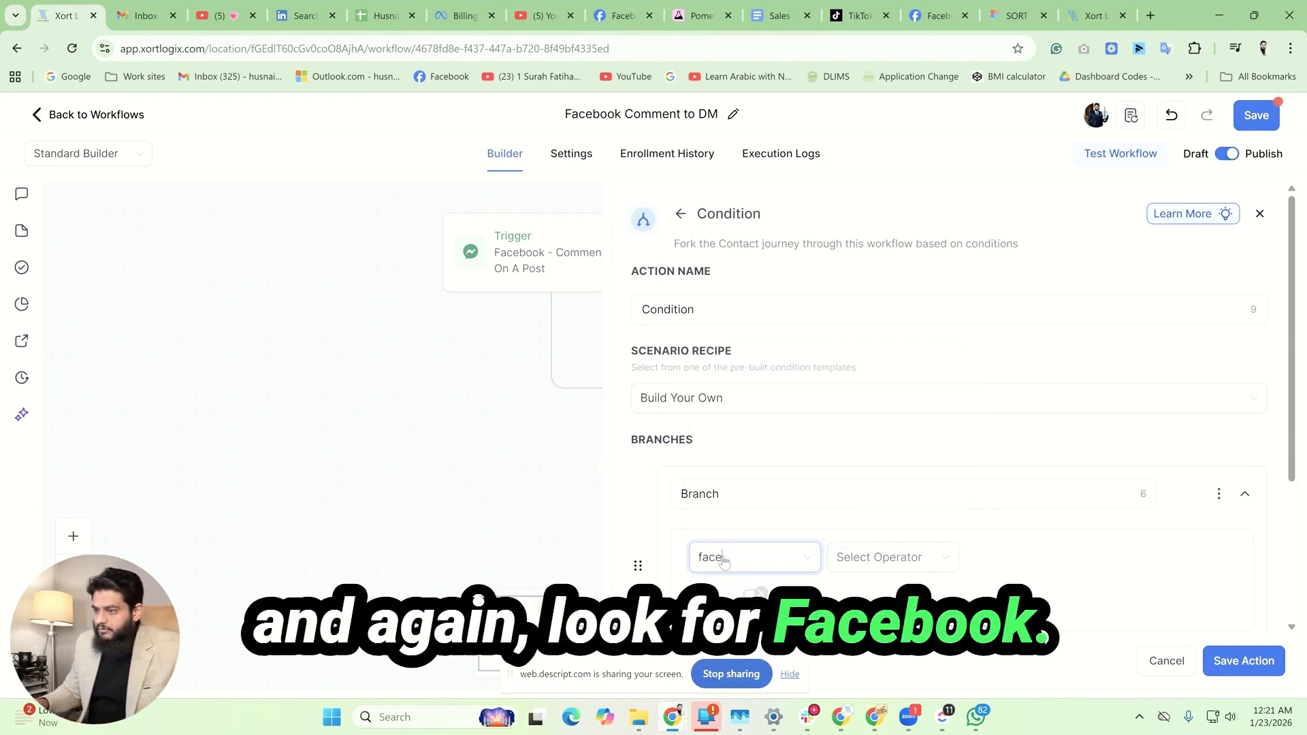
{"action": "key", "text": "BackSpace"}
{"action": "key", "text": "BackSpace"}
{"action": "key", "text": "BackSpace"}
{"action": "key", "text": "BackSpace"}
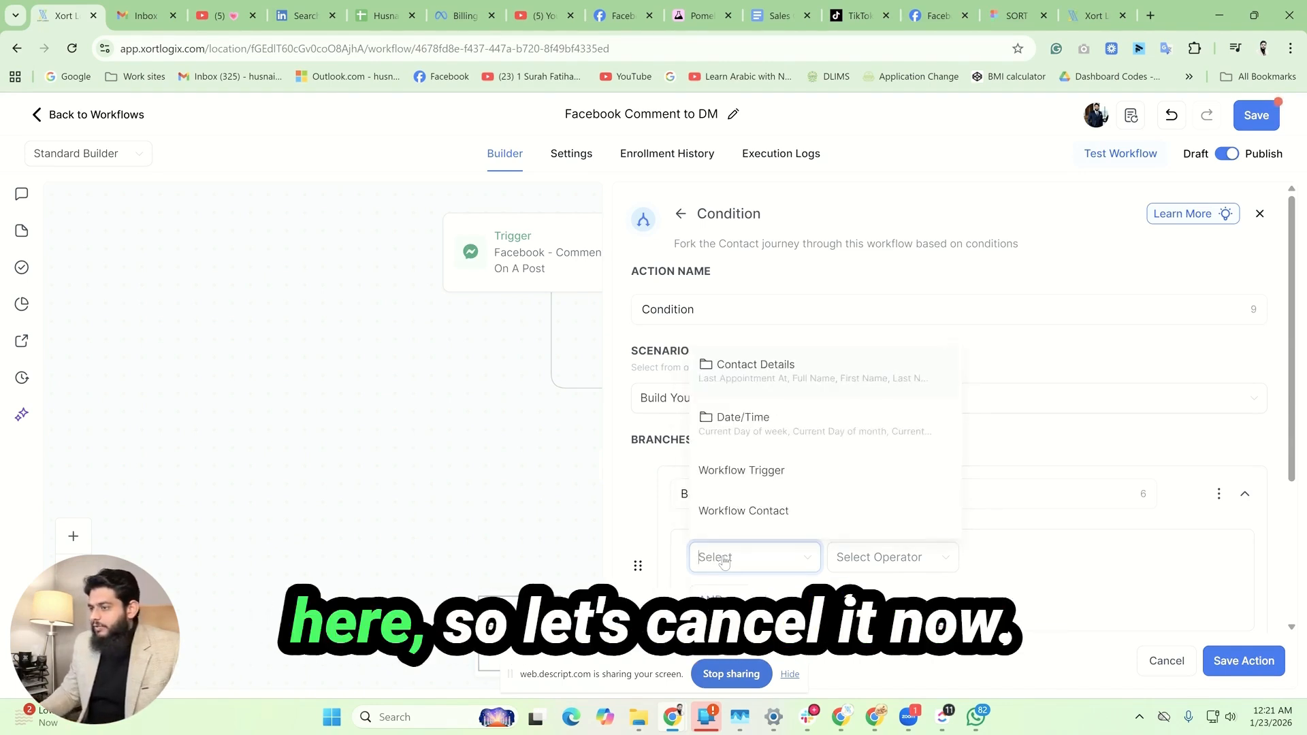
{"action": "left_click", "coordinate": [1166, 660]}
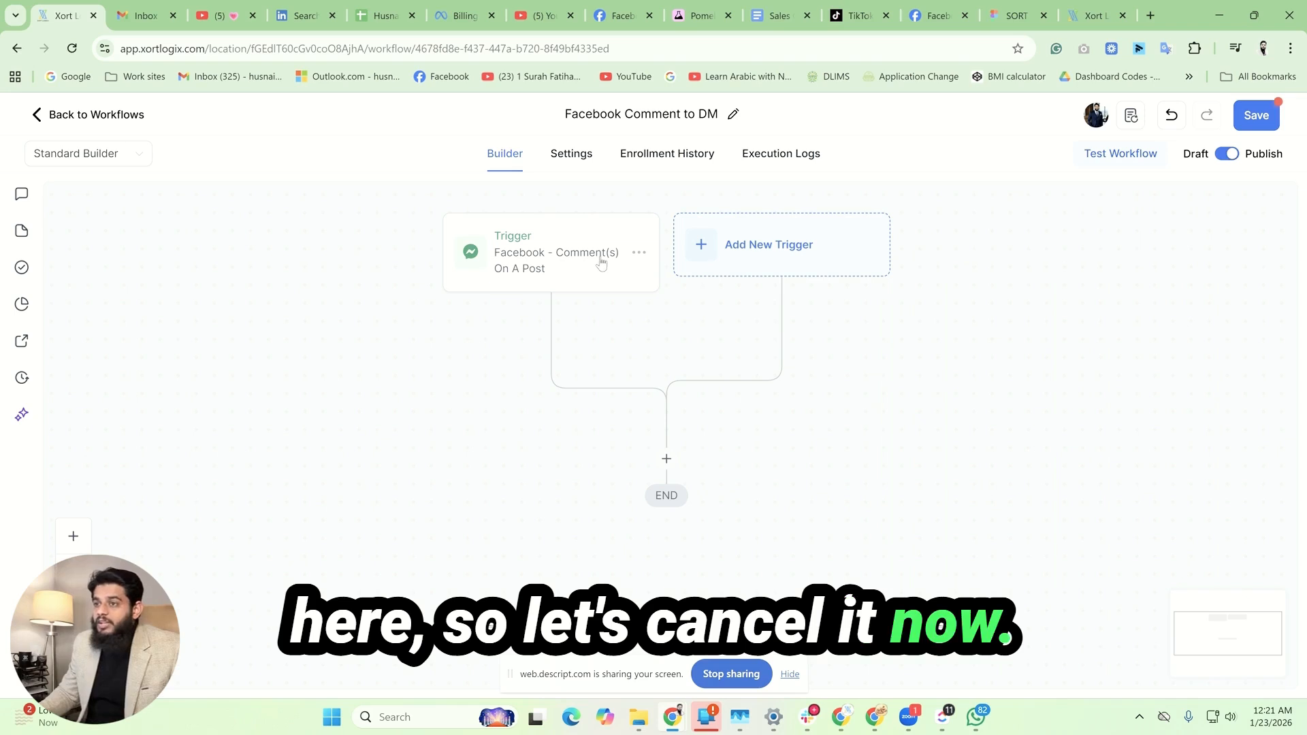
Step: Delete the existing phrase filter from the Facebook comment trigger and add a new Contains Phrase filter
{"action": "left_click", "coordinate": [565, 264]}
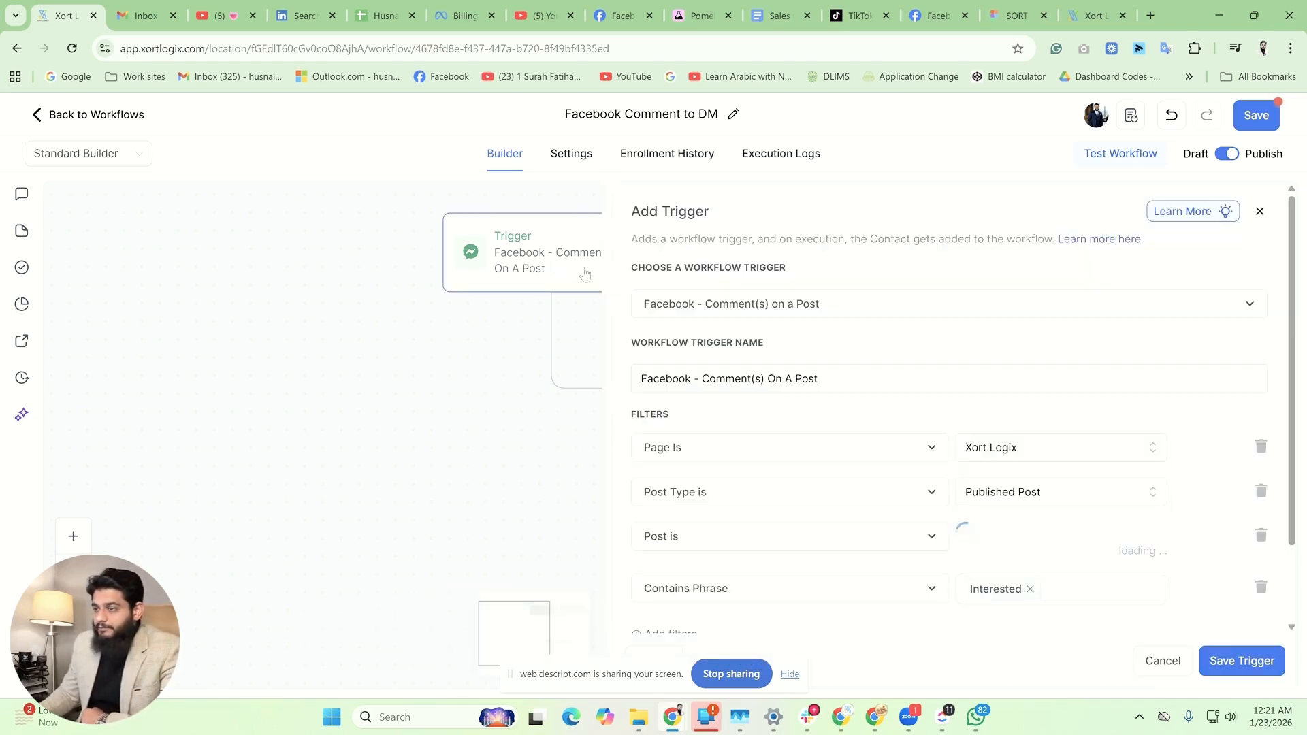
{"action": "left_click", "coordinate": [1261, 591]}
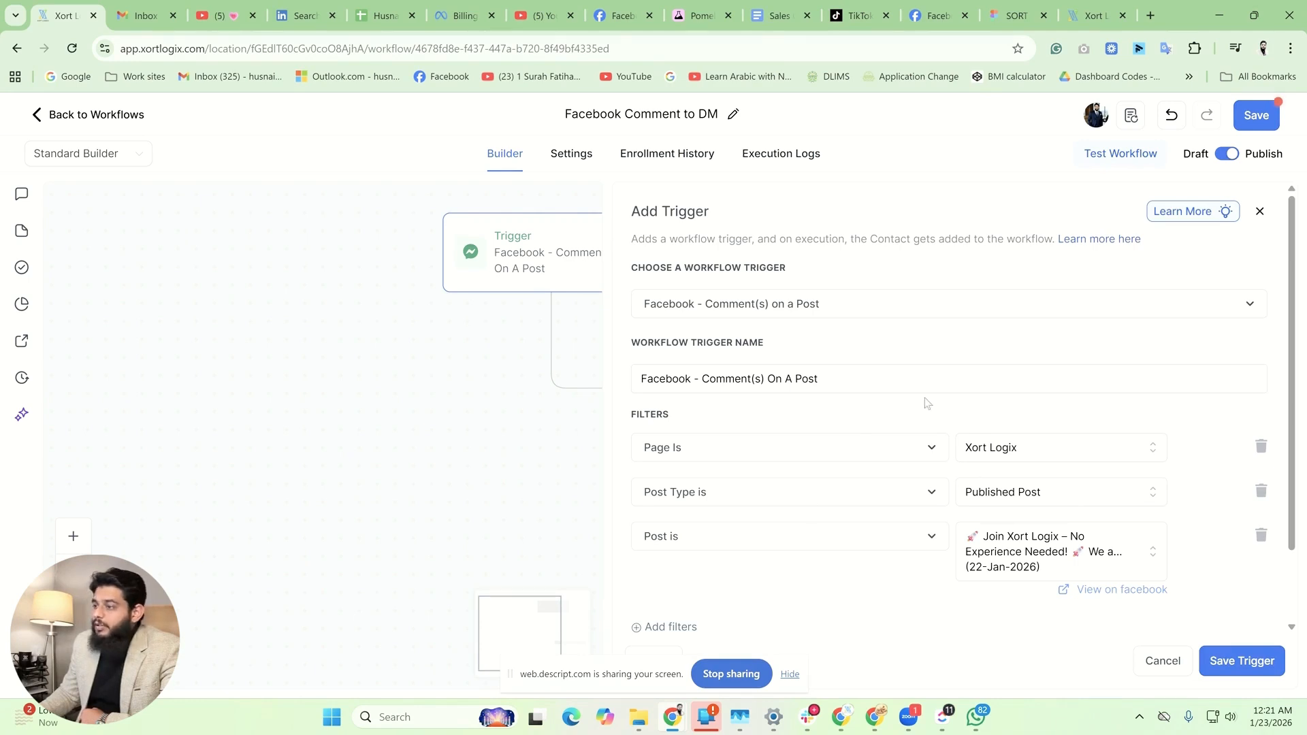
{"action": "scroll", "coordinate": [869, 452], "scroll_direction": "down", "scroll_amount": 1}
{"action": "left_click", "coordinate": [683, 542]}
{"action": "left_click", "coordinate": [878, 495]}
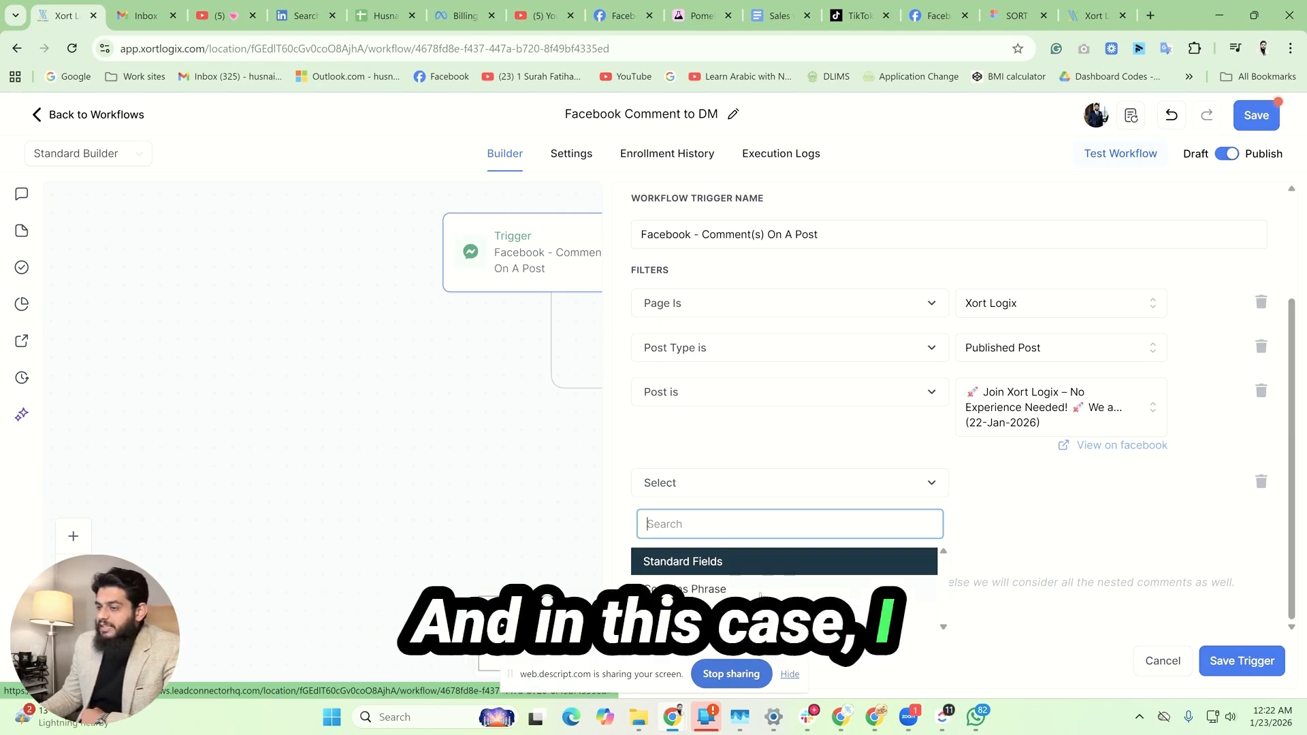
{"action": "left_click", "coordinate": [729, 589]}
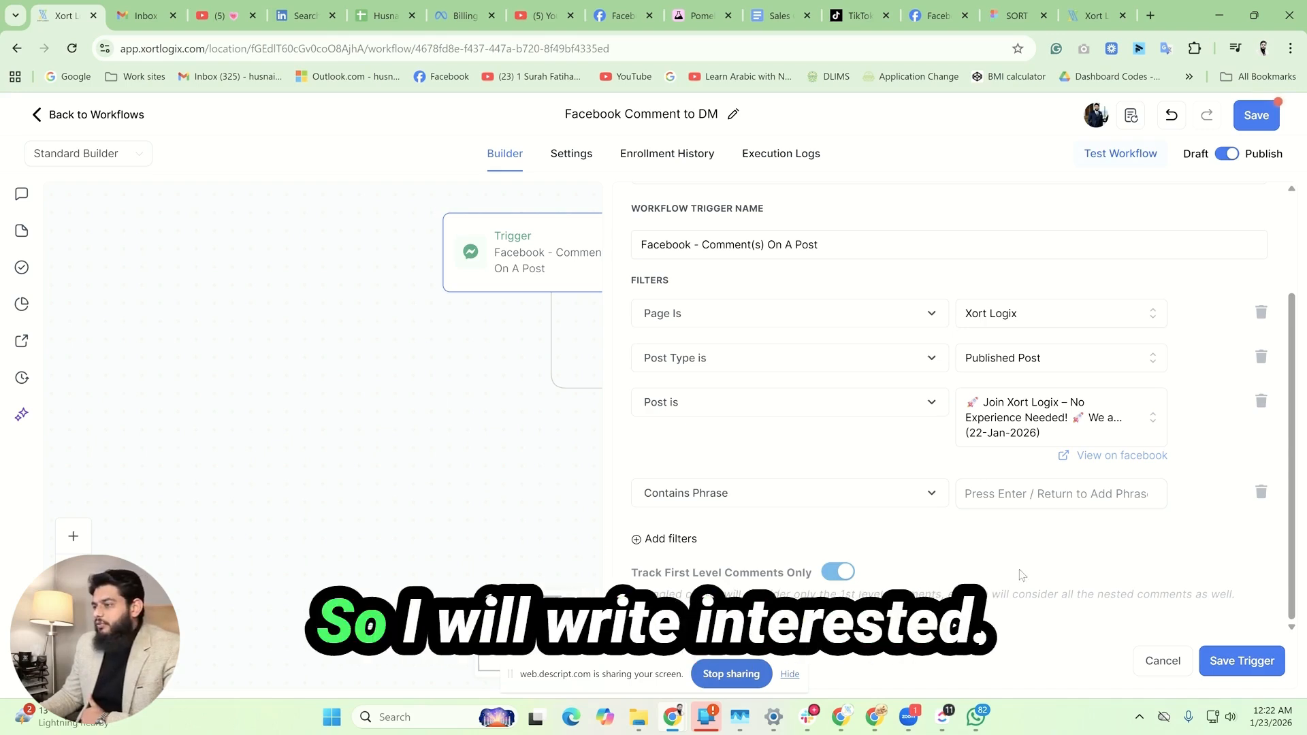
Step: Enter "Interested" as the Contains Phrase value and save the Facebook comment trigger
{"action": "left_click", "coordinate": [1016, 502]}
{"action": "type", "text": "I"}
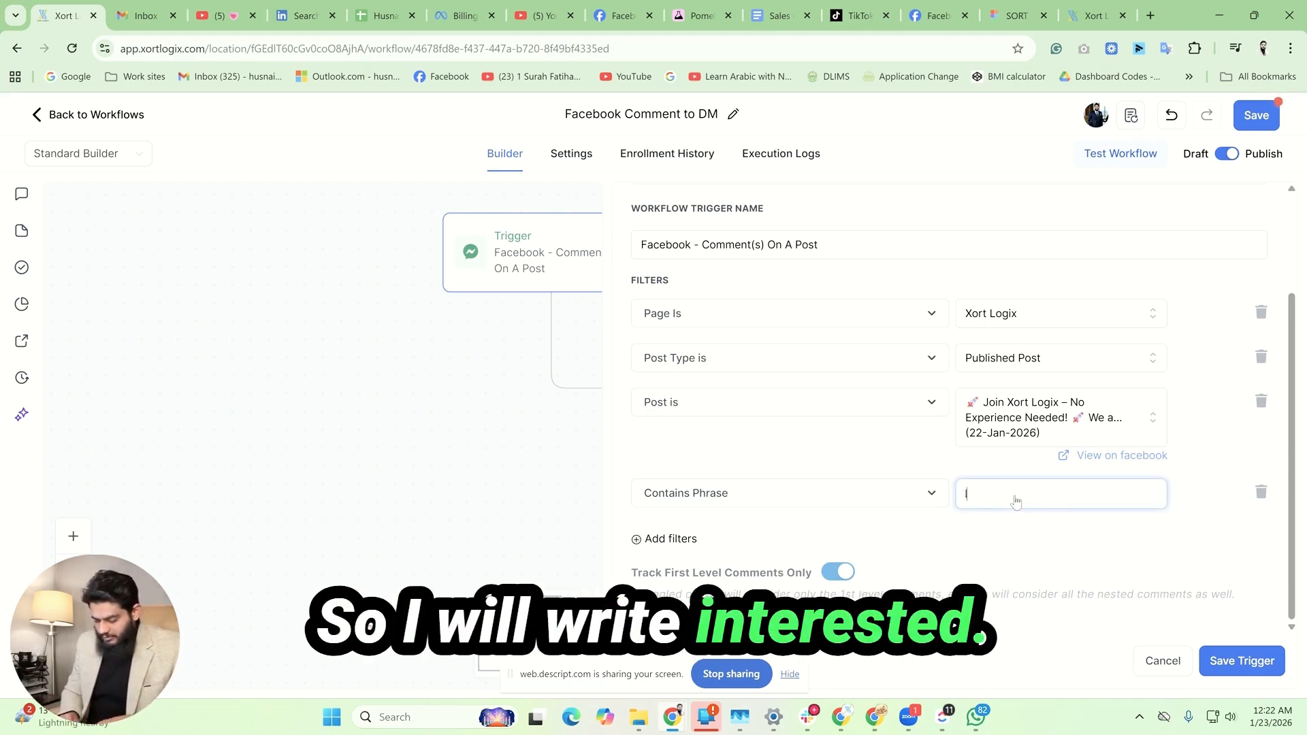
{"action": "type", "text": "ntereste"}
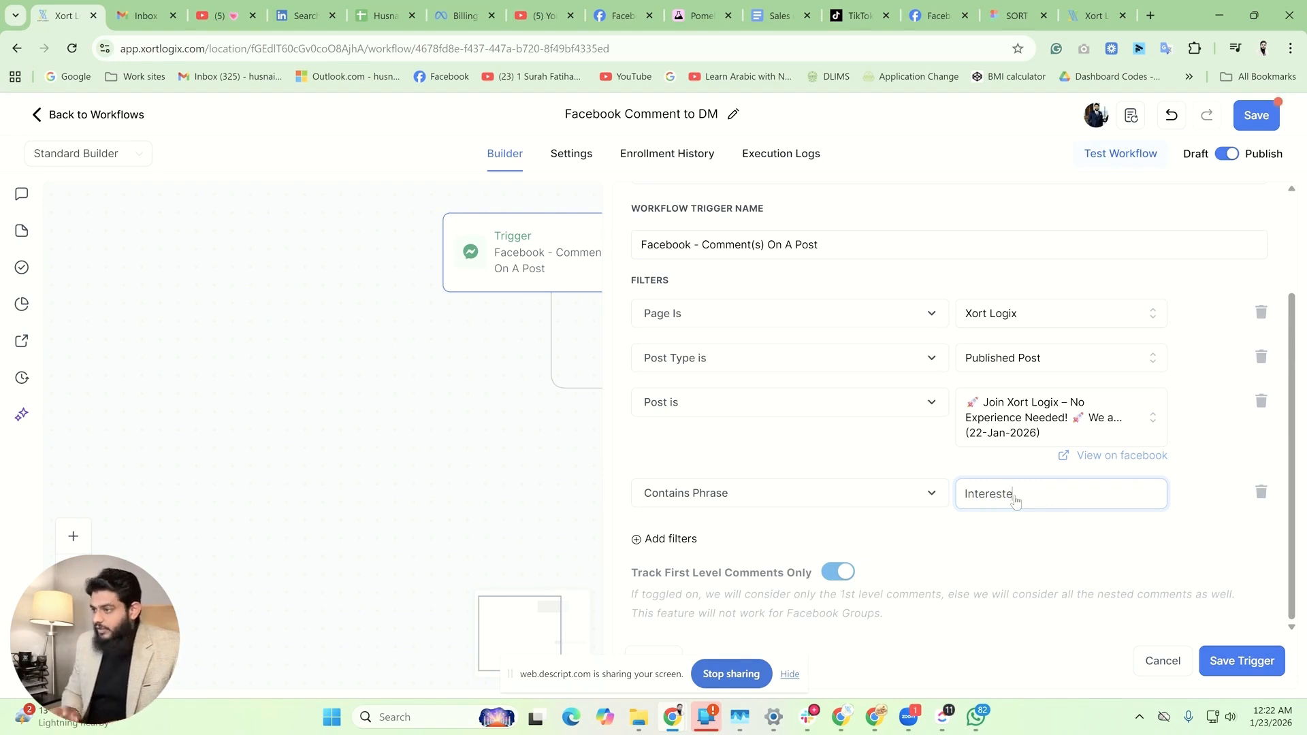
{"action": "type", "text": "d"}
{"action": "scroll", "coordinate": [776, 354], "scroll_direction": "up", "scroll_amount": 2}
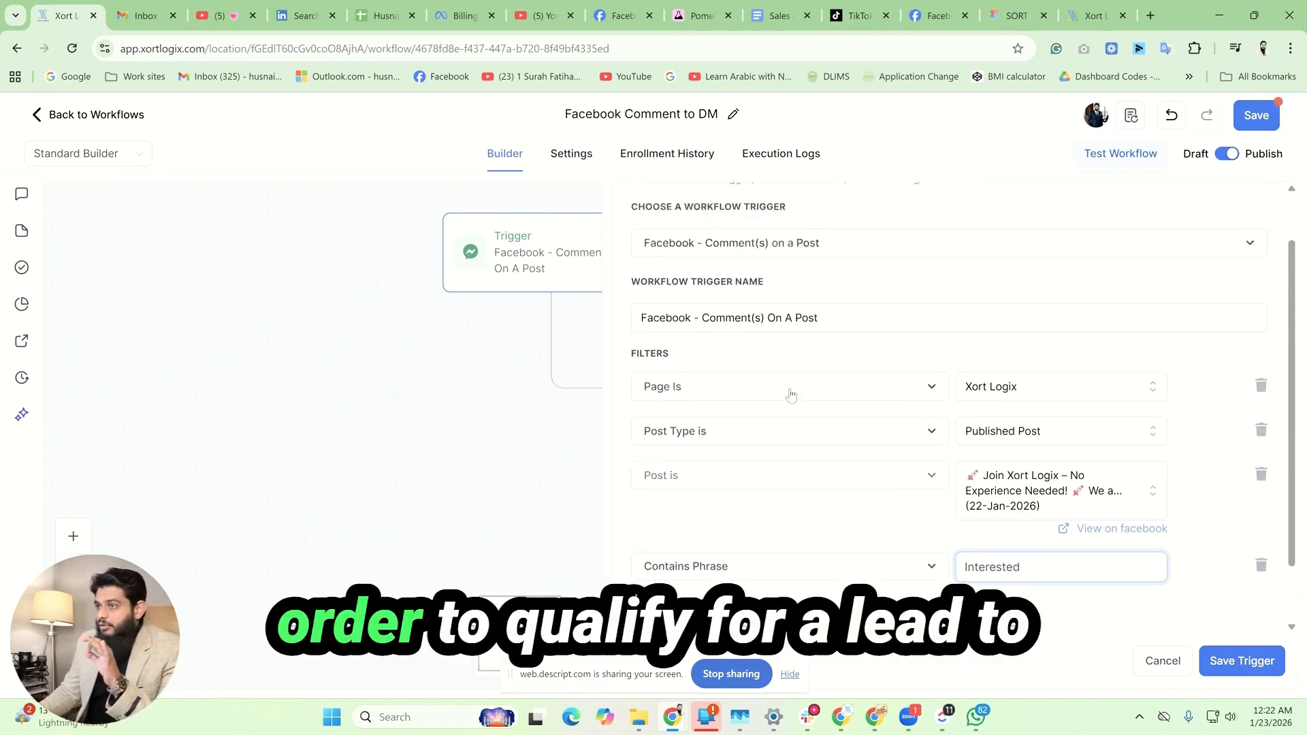
{"action": "scroll", "coordinate": [905, 443], "scroll_direction": "down", "scroll_amount": 2}
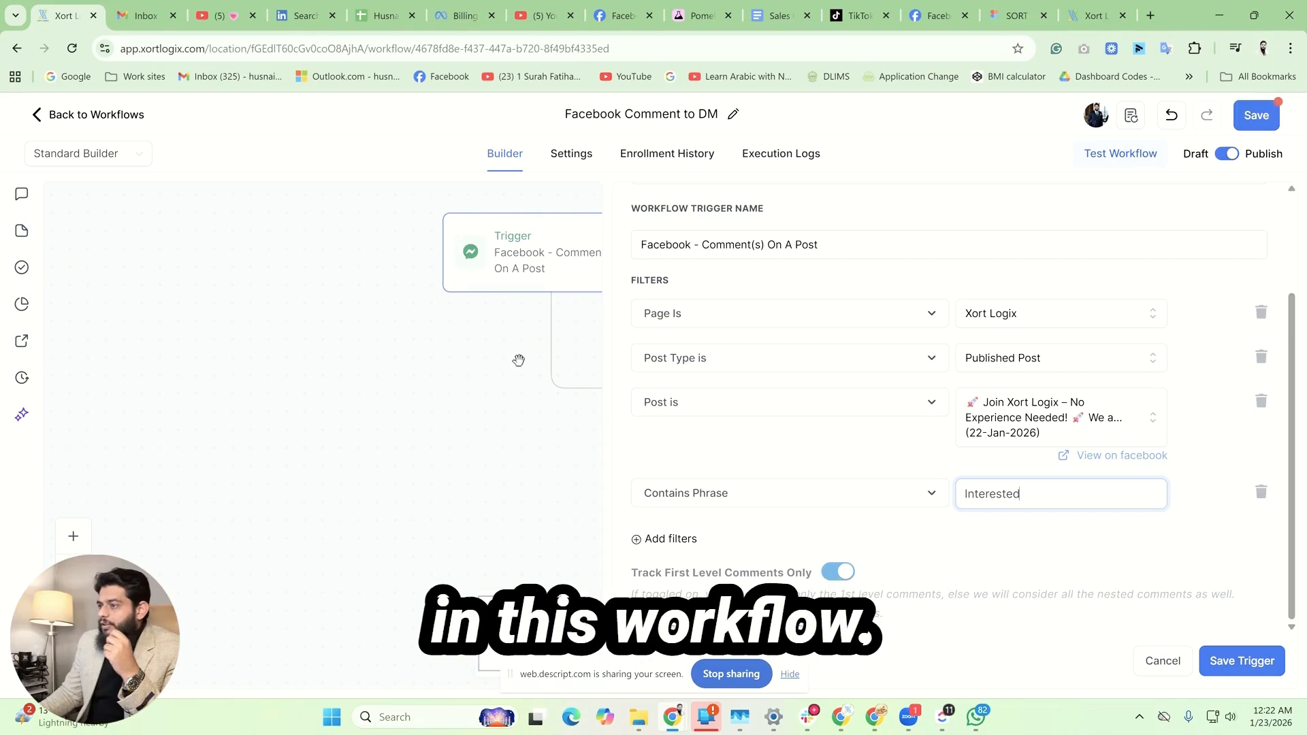
{"action": "left_click", "coordinate": [1222, 661]}
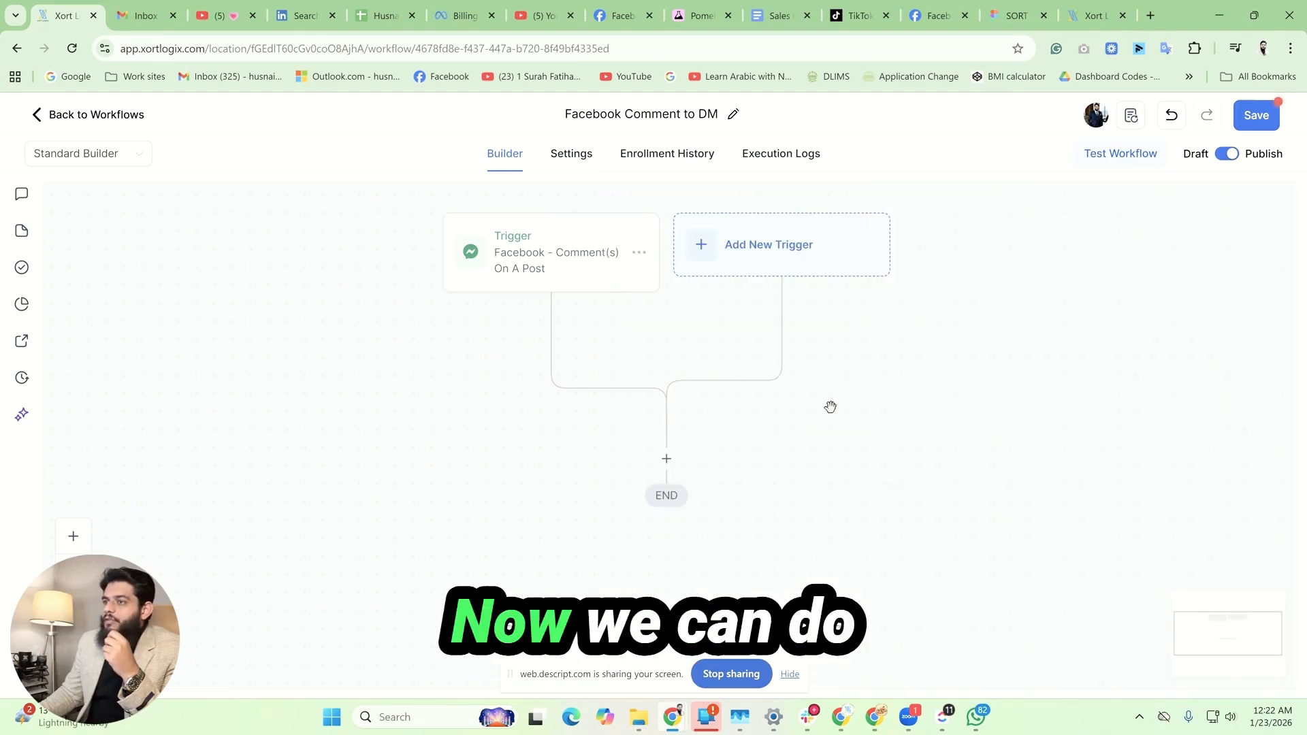
Step: Add a Reply In Comments action below the trigger and enable Like Comments
{"action": "left_click", "coordinate": [667, 460]}
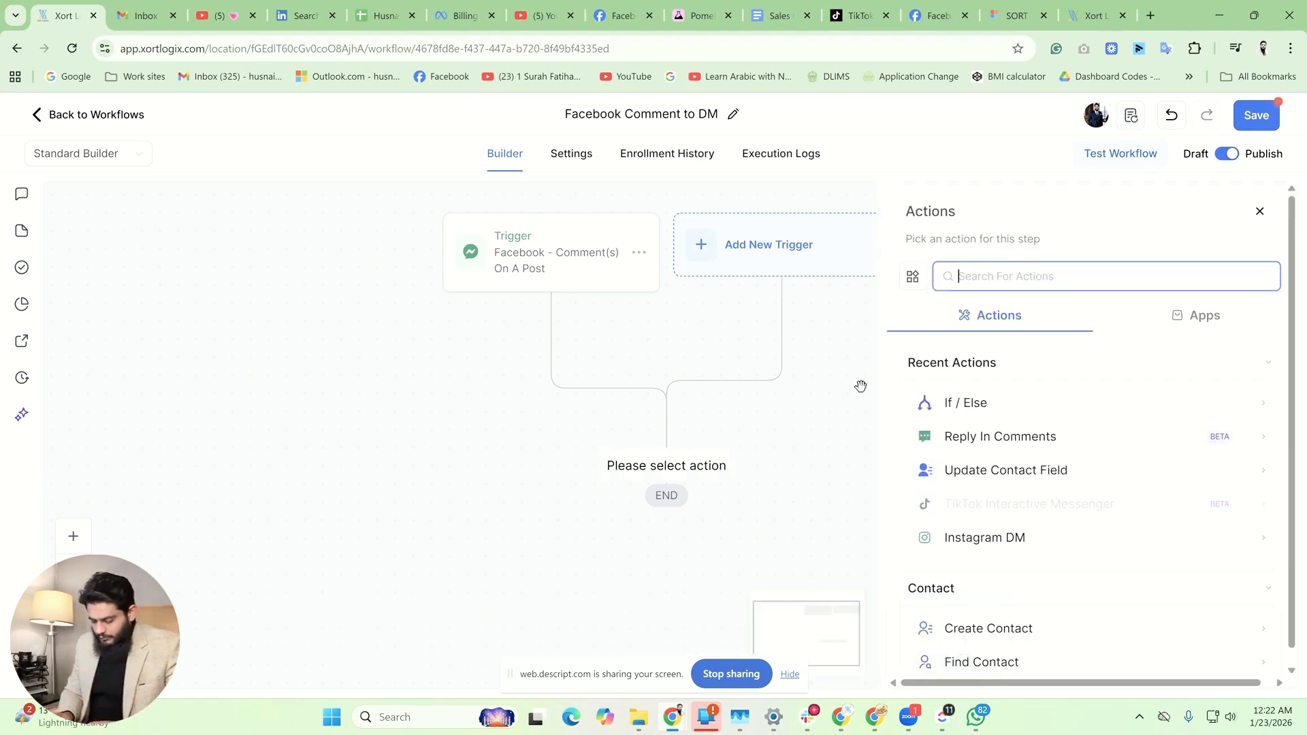
{"action": "type", "text": "reply"}
{"action": "left_click", "coordinate": [1059, 407]}
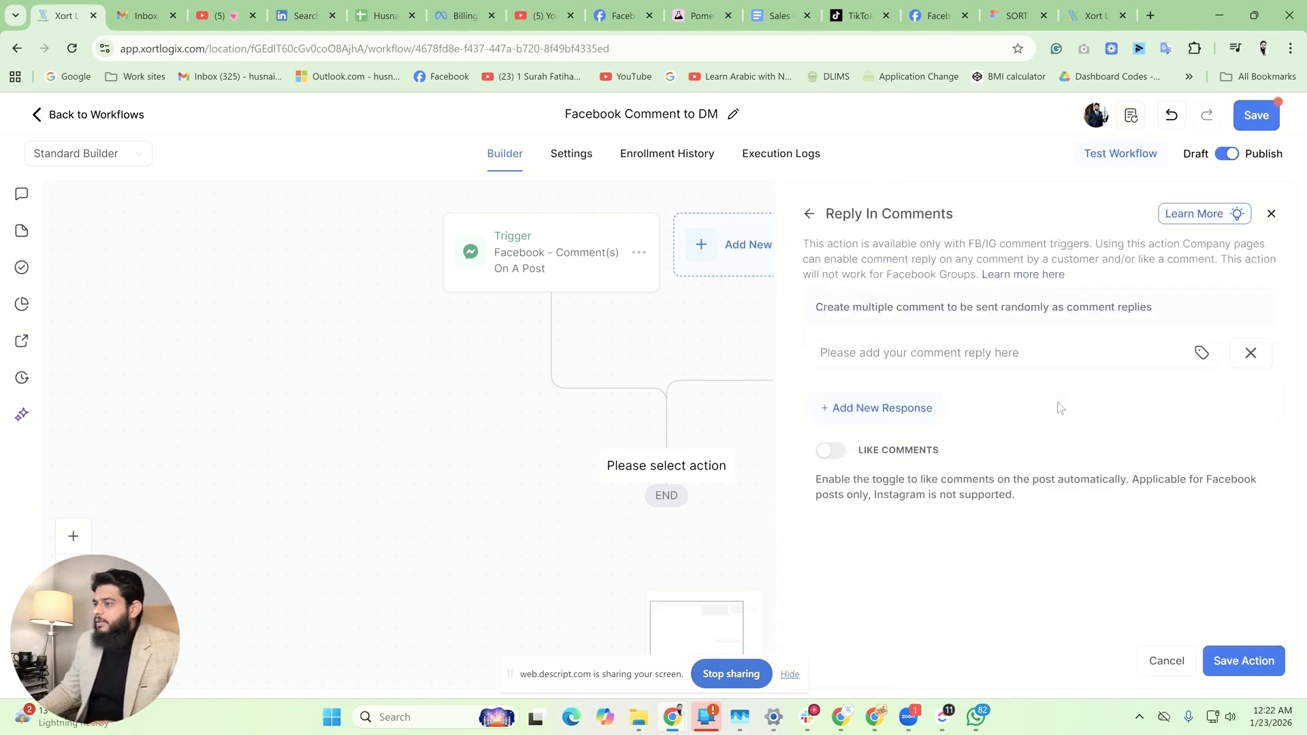
{"action": "left_click", "coordinate": [831, 450]}
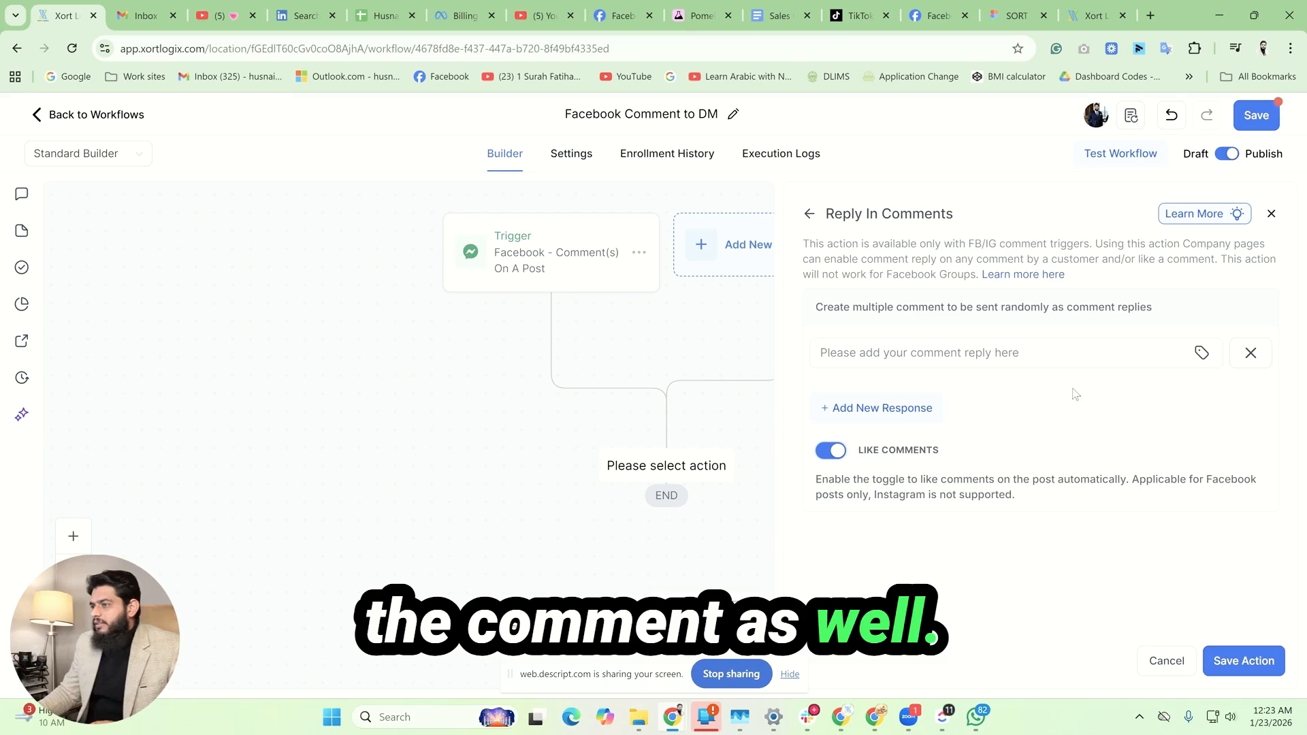
{"action": "left_click", "coordinate": [1059, 358]}
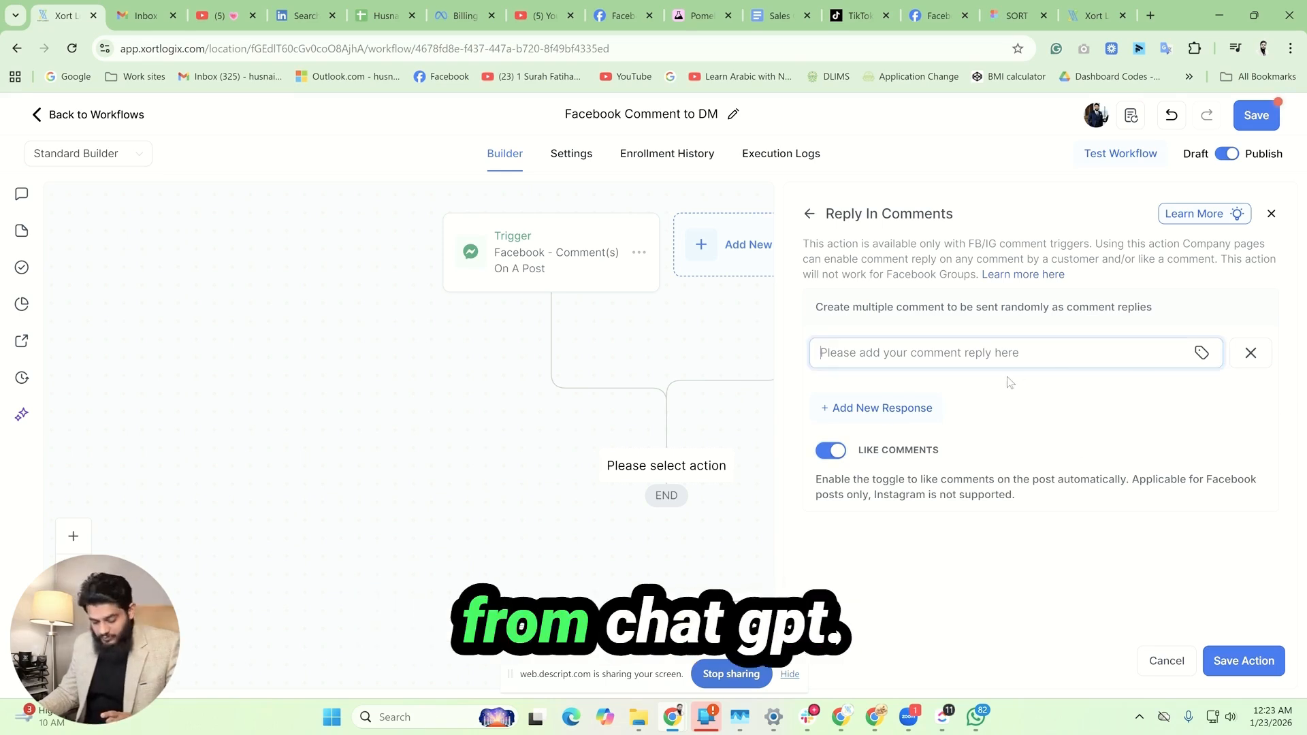
{"action": "key", "text": "super+v"}
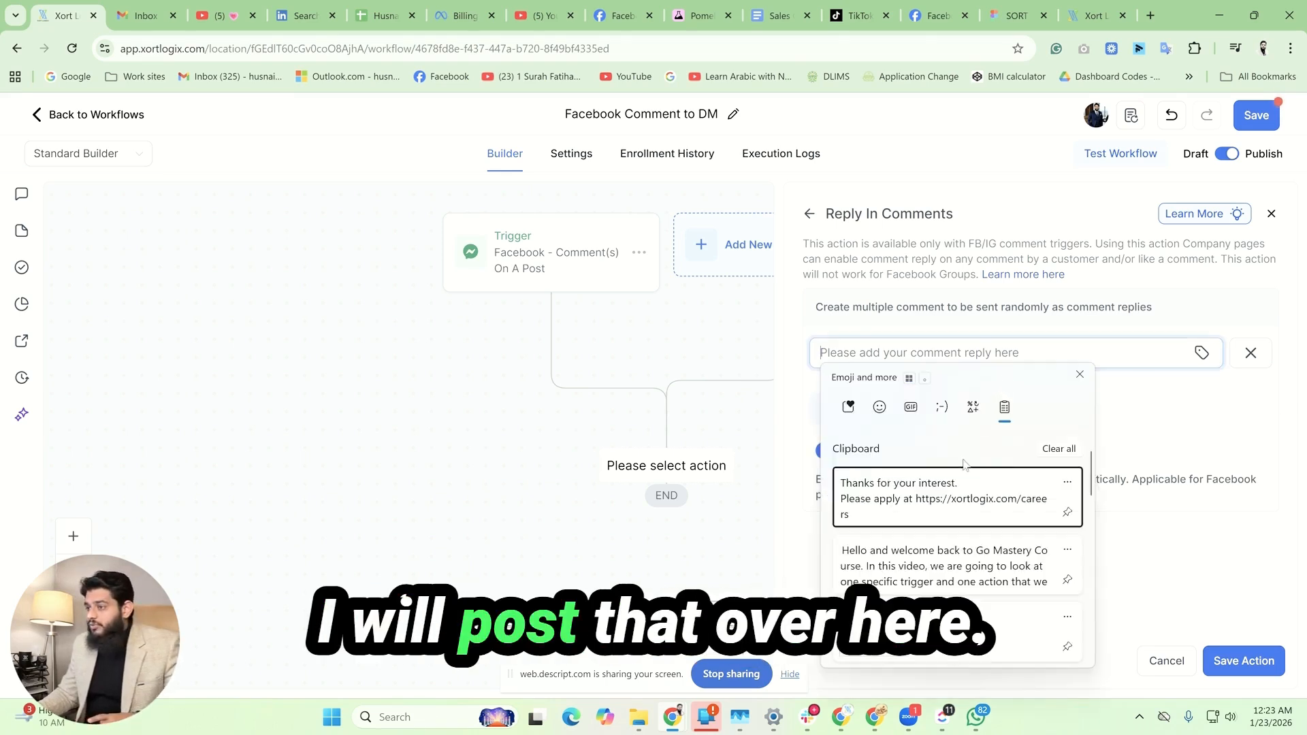
{"action": "left_click", "coordinate": [949, 496]}
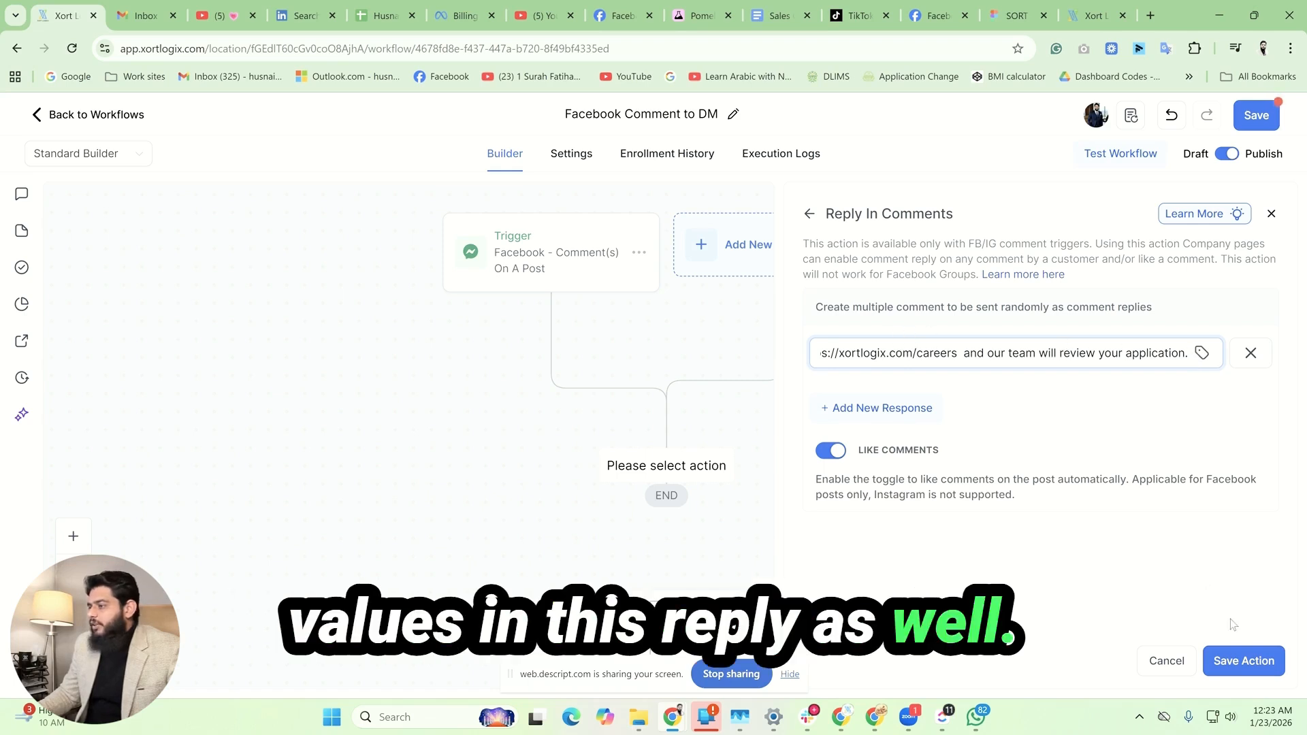
{"action": "left_click", "coordinate": [1237, 661]}
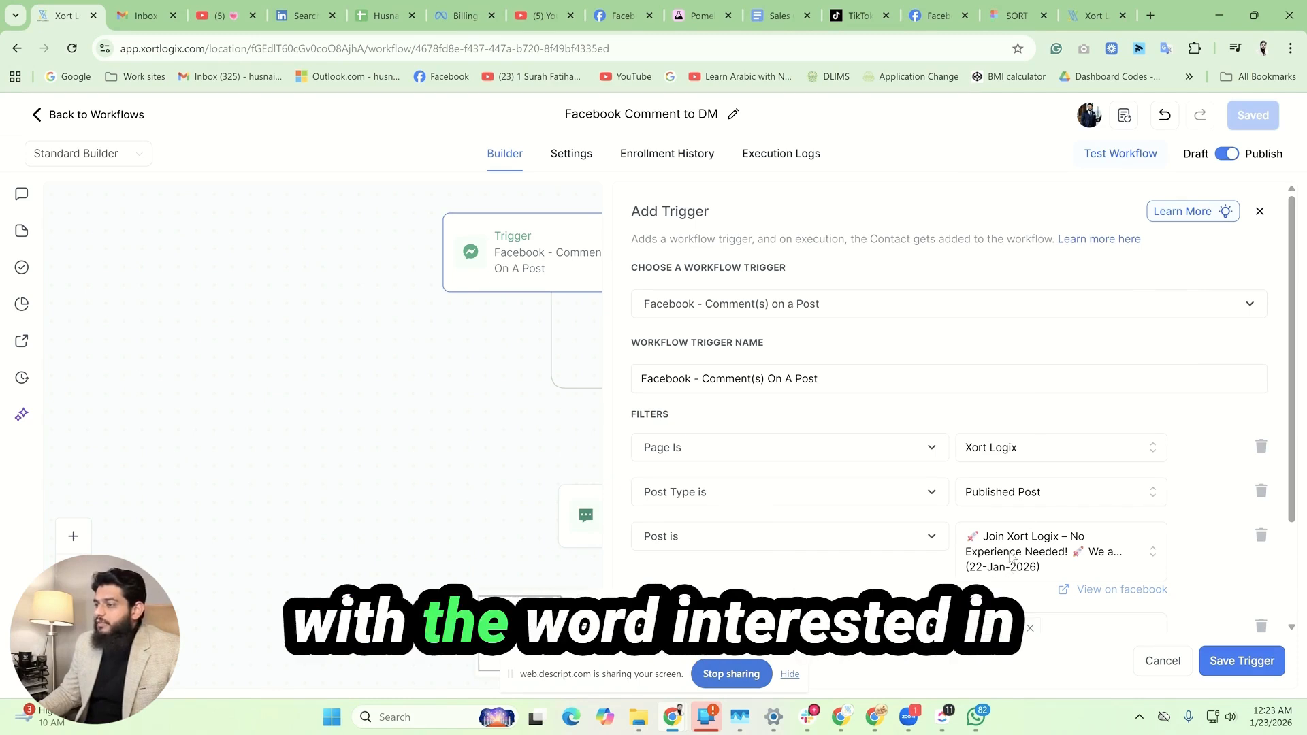
Step: Review the filters of the Facebook comment trigger and close it without saving
{"action": "scroll", "coordinate": [991, 558], "scroll_direction": "down", "scroll_amount": 2}
{"action": "left_click", "coordinate": [1163, 661]}
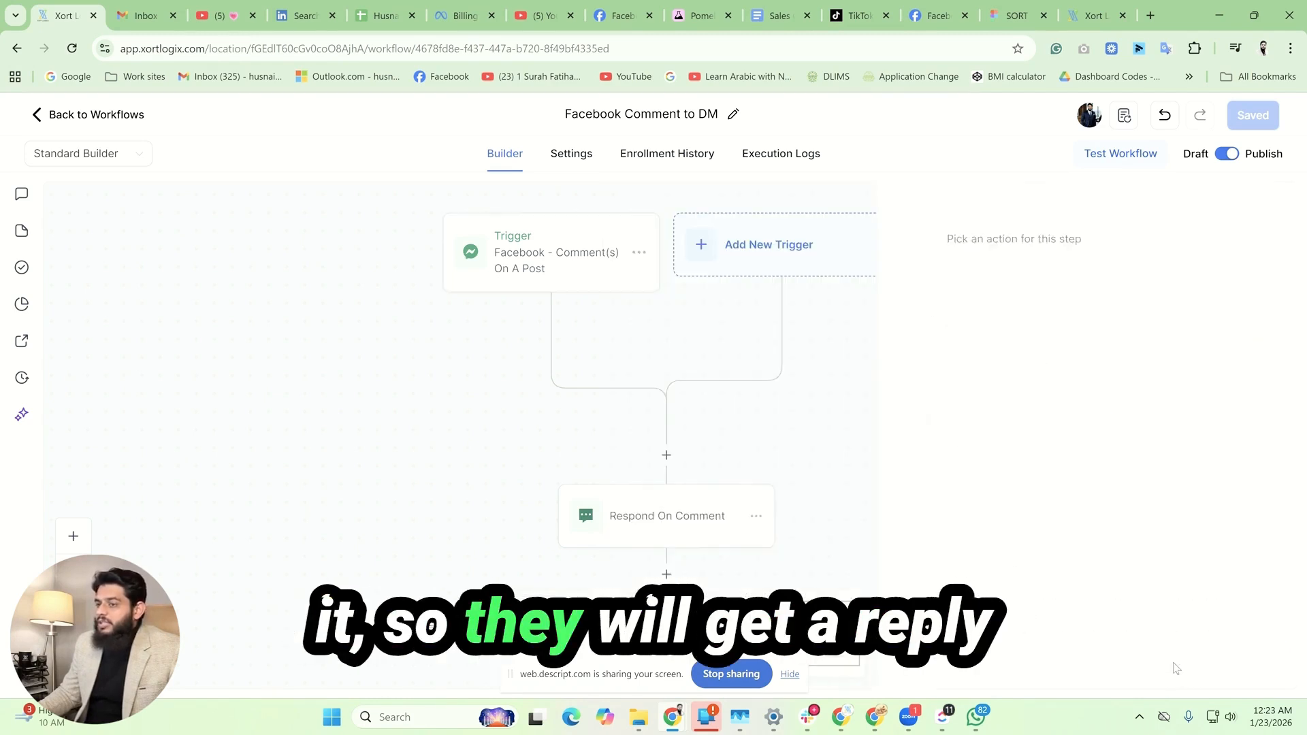